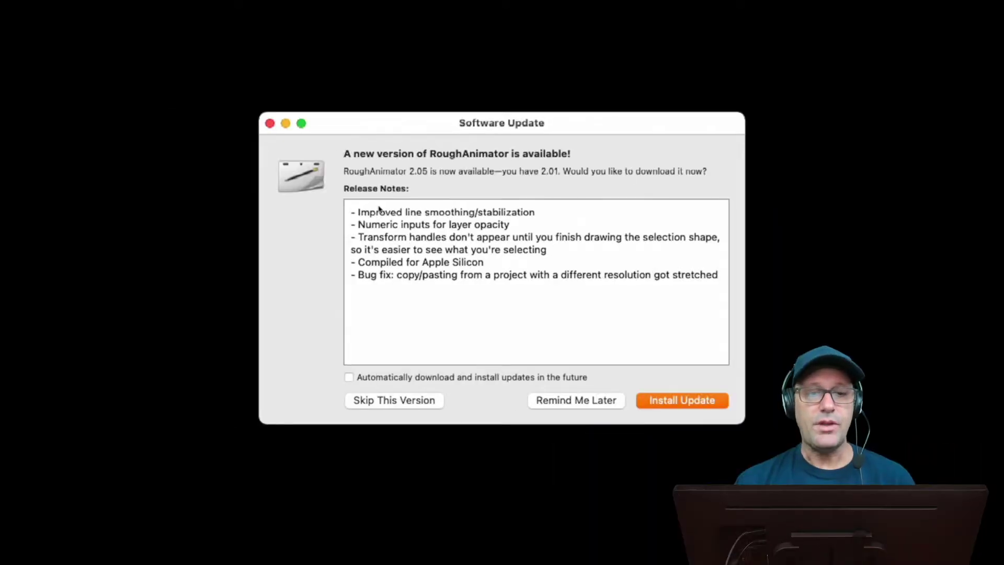
Move the Software Update dialog aside to read the 2.05 release notes.
{"action": "left_click_drag", "start_coordinate": [356, 214], "coordinate": [560, 204]}
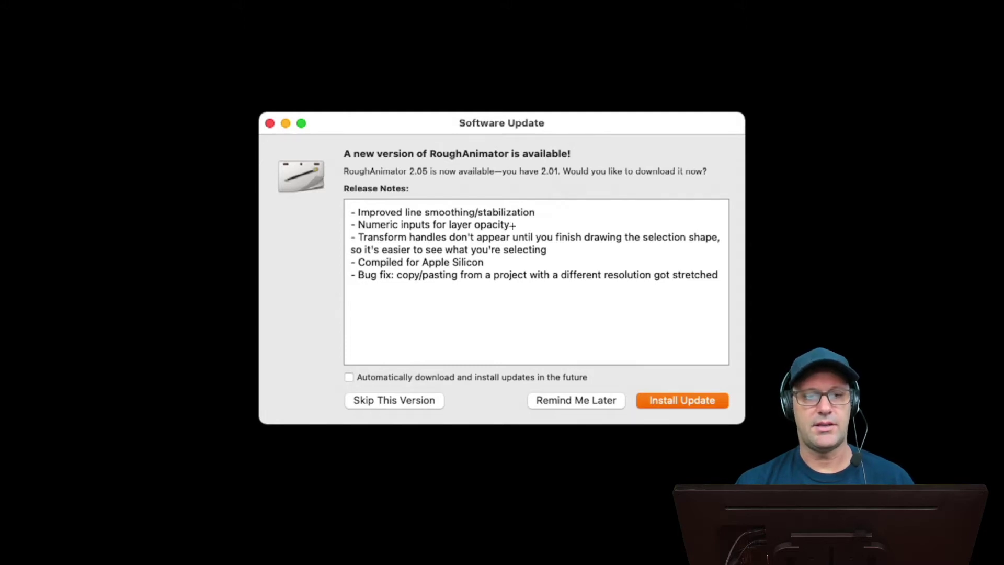
{"action": "key", "text": "super+Tab"}
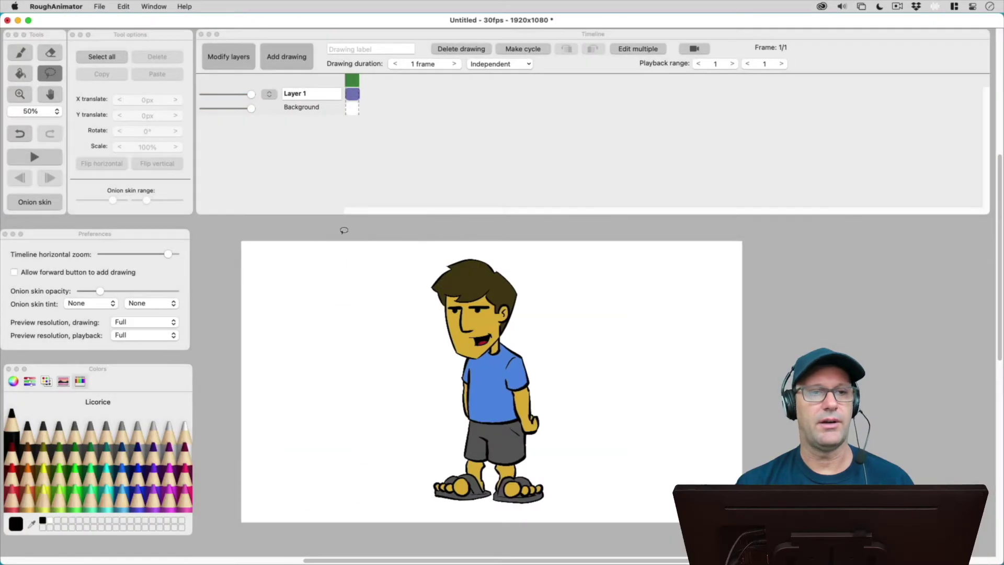
{"action": "left_click", "coordinate": [284, 192]}
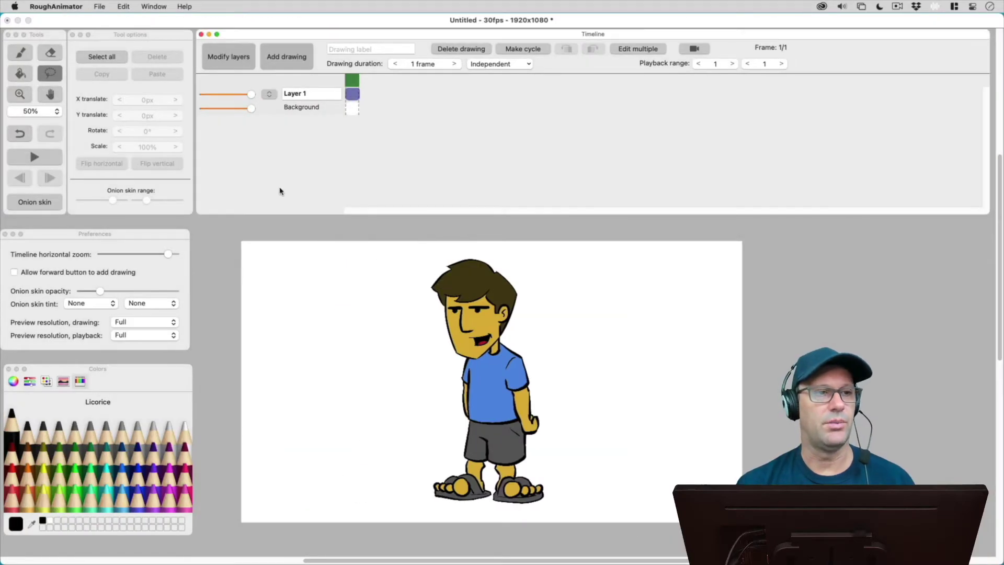
{"action": "left_click", "coordinate": [66, 6]}
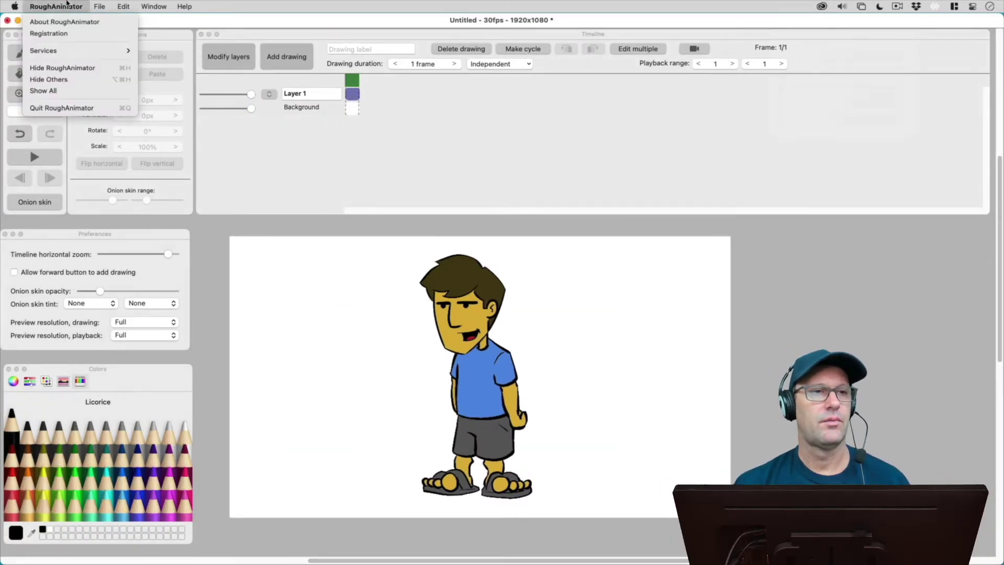
{"action": "left_click", "coordinate": [68, 23]}
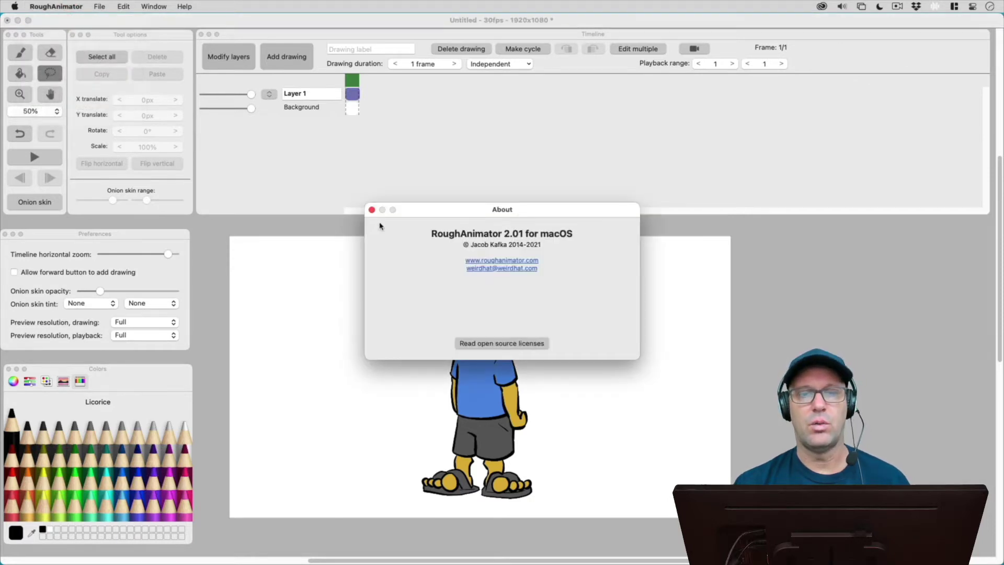
{"action": "left_click", "coordinate": [371, 210]}
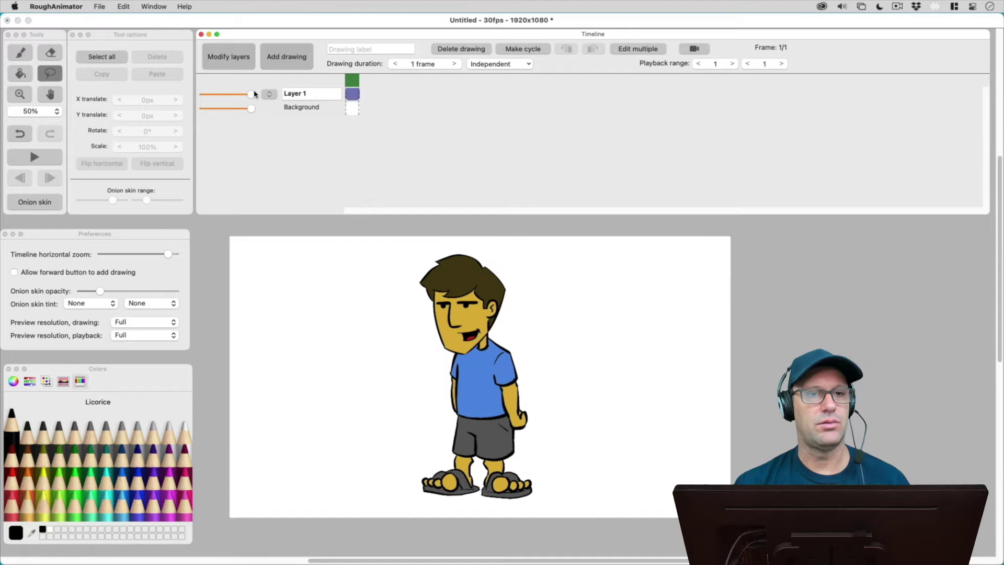
{"action": "mouse_move", "coordinate": [252, 95]}
{"action": "left_mouse_down"}
{"action": "mouse_move", "coordinate": [212, 97]}
{"action": "mouse_move", "coordinate": [251, 95]}
{"action": "left_mouse_up"}
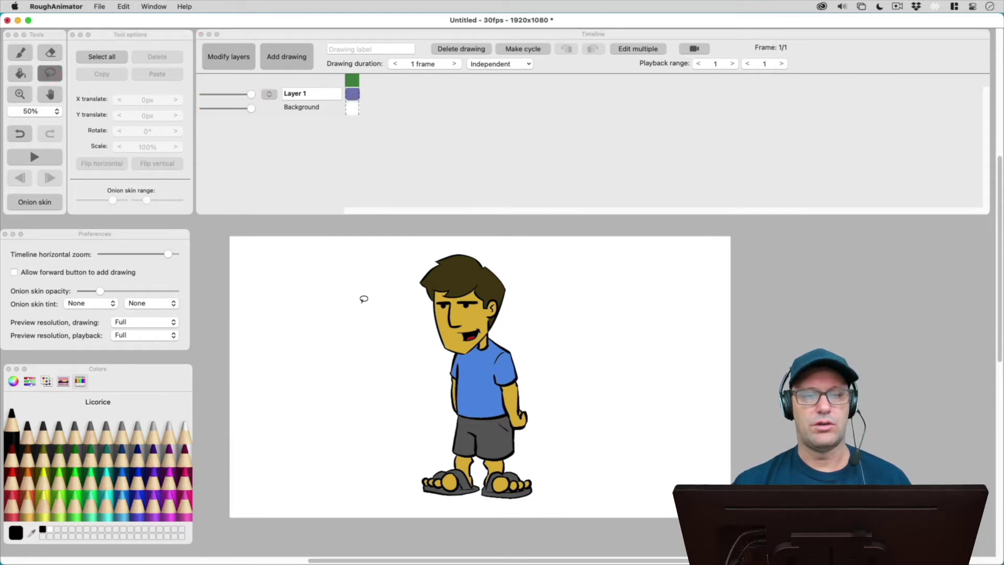
Lasso around the character, then drop the selection with its size unchanged.
{"action": "mouse_move", "coordinate": [366, 295]}
{"action": "left_mouse_down"}
{"action": "mouse_move", "coordinate": [558, 266]}
{"action": "mouse_move", "coordinate": [596, 349]}
{"action": "mouse_move", "coordinate": [597, 455]}
{"action": "mouse_move", "coordinate": [575, 493]}
{"action": "mouse_move", "coordinate": [554, 506]}
{"action": "mouse_move", "coordinate": [416, 505]}
{"action": "mouse_move", "coordinate": [406, 485]}
{"action": "mouse_move", "coordinate": [410, 403]}
{"action": "mouse_move", "coordinate": [377, 349]}
{"action": "mouse_move", "coordinate": [369, 299]}
{"action": "left_mouse_up"}
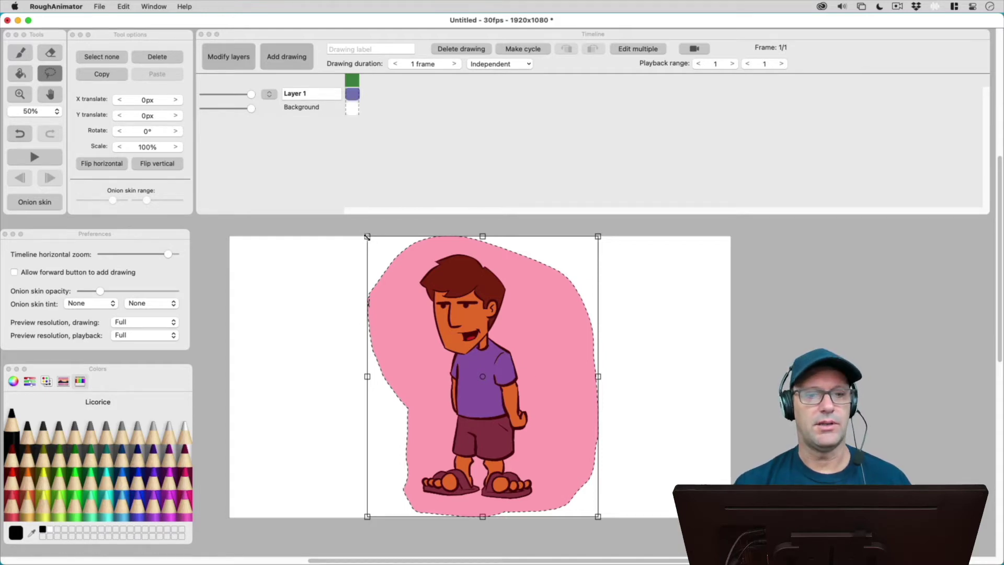
{"action": "left_click", "coordinate": [287, 190]}
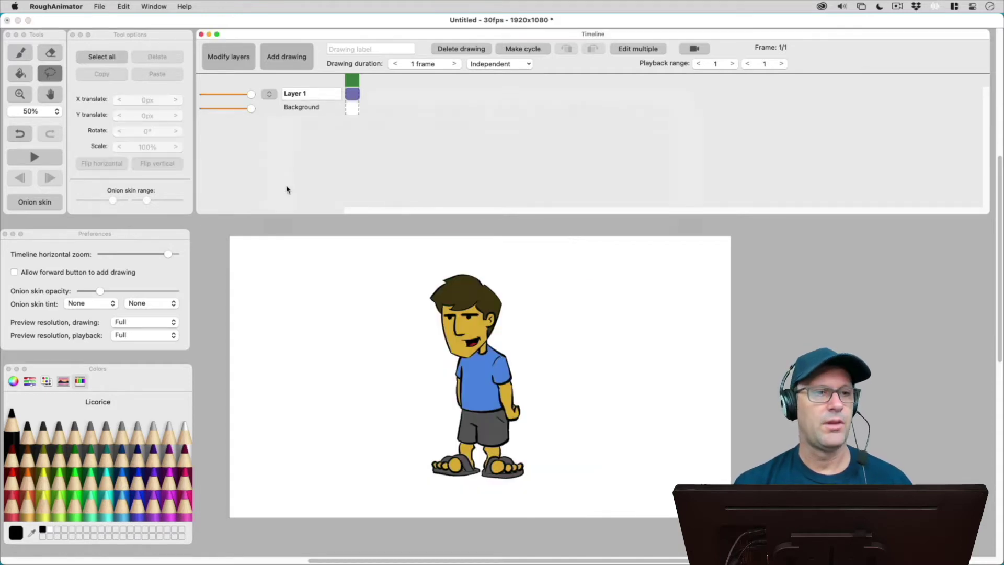
With the Brush, draw a black looping line left of the character and two sweeping strokes right of it.
{"action": "left_click", "coordinate": [27, 52]}
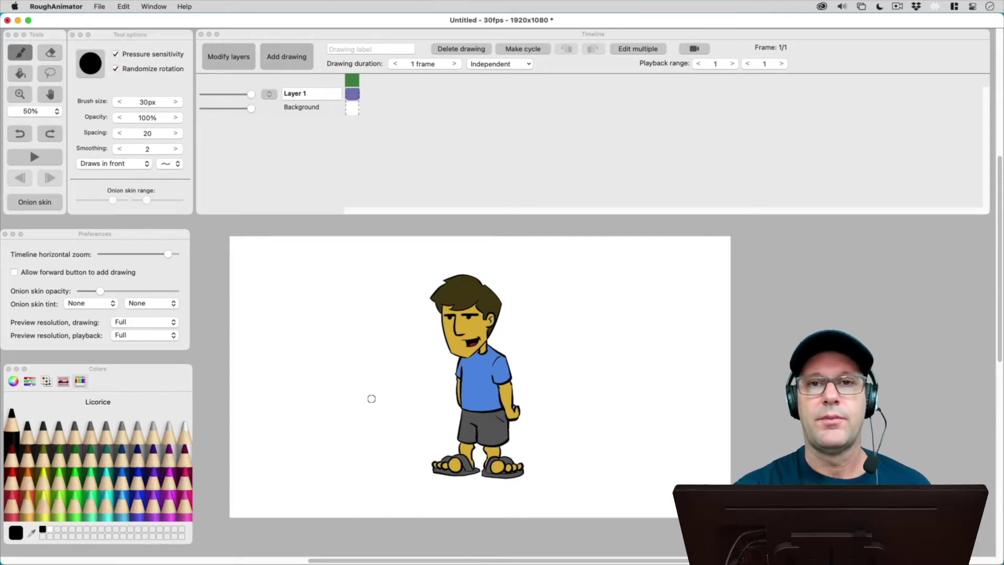
{"action": "mouse_move", "coordinate": [277, 451]}
{"action": "left_mouse_down"}
{"action": "mouse_move", "coordinate": [286, 467]}
{"action": "mouse_move", "coordinate": [298, 282]}
{"action": "mouse_move", "coordinate": [345, 308]}
{"action": "mouse_move", "coordinate": [319, 441]}
{"action": "mouse_move", "coordinate": [386, 459]}
{"action": "mouse_move", "coordinate": [379, 283]}
{"action": "left_mouse_up"}
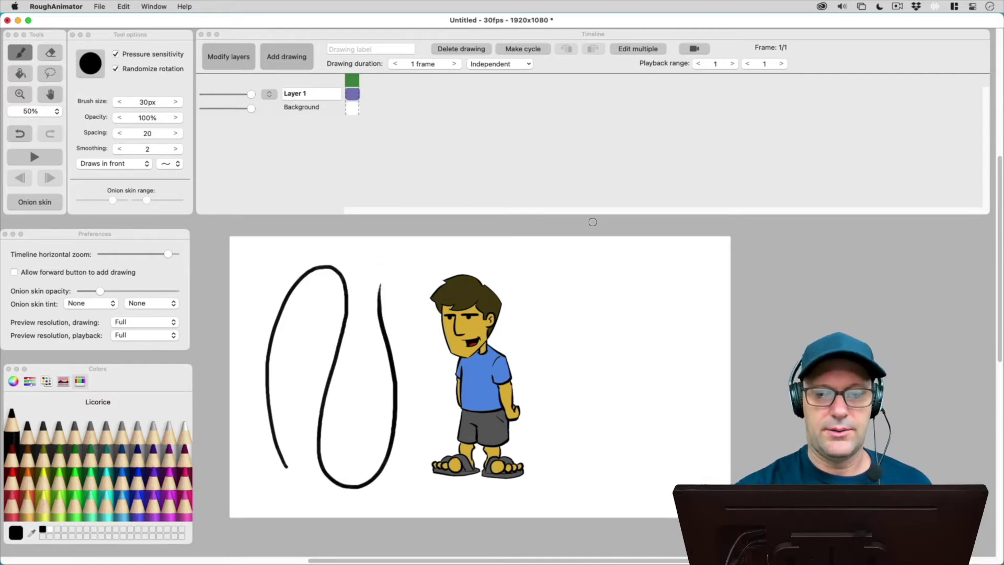
{"action": "mouse_move", "coordinate": [535, 294]}
{"action": "left_mouse_down"}
{"action": "mouse_move", "coordinate": [630, 265]}
{"action": "mouse_move", "coordinate": [695, 259]}
{"action": "left_mouse_up"}
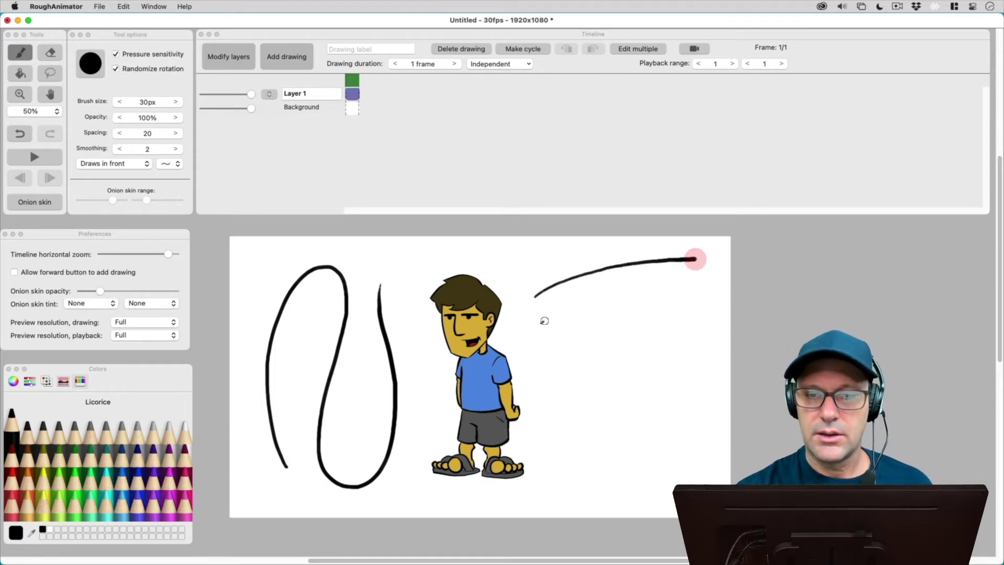
{"action": "left_click_drag", "start_coordinate": [541, 322], "coordinate": [701, 294]}
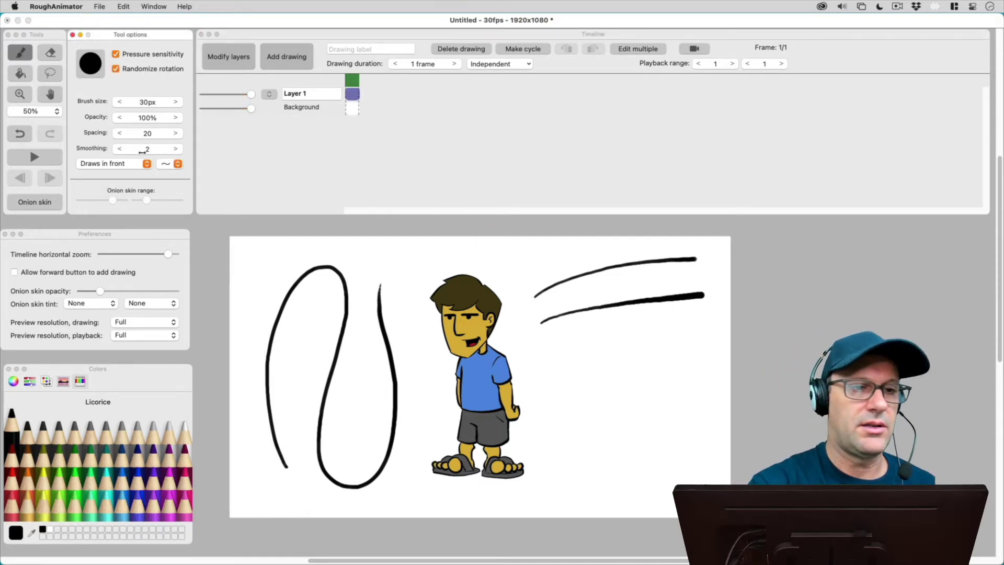
Lower brush smoothing to 0 and draw a third stroke right of the character.
{"action": "left_click", "coordinate": [146, 149]}
{"action": "type", "text": "2"}
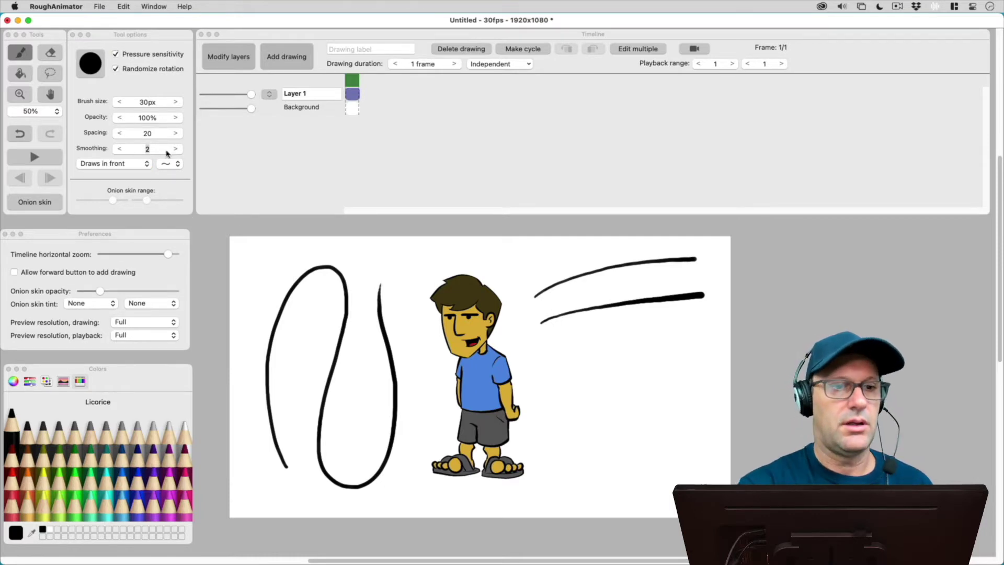
{"action": "left_click", "coordinate": [120, 150]}
{"action": "left_click", "coordinate": [119, 150]}
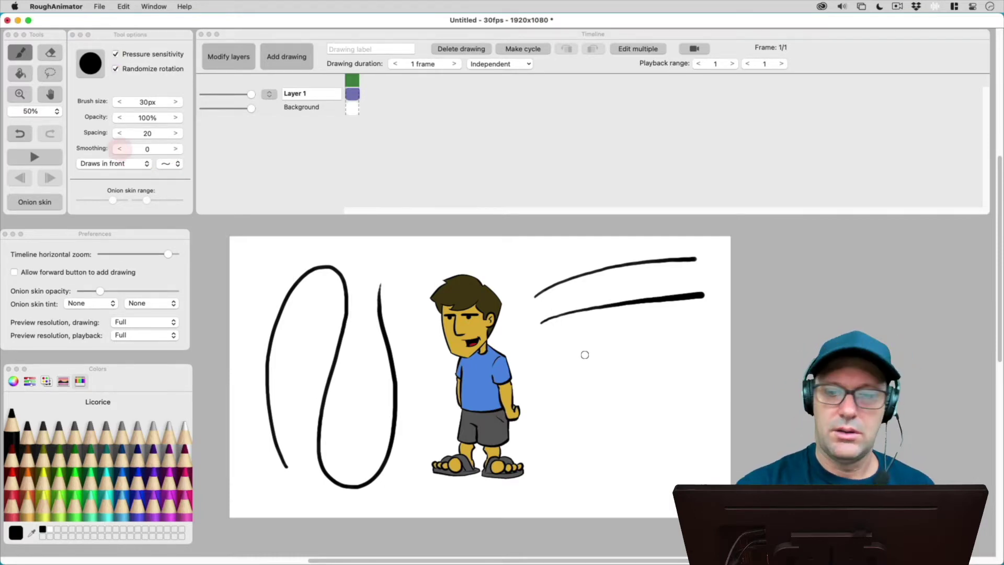
{"action": "left_click_drag", "start_coordinate": [545, 348], "coordinate": [701, 335]}
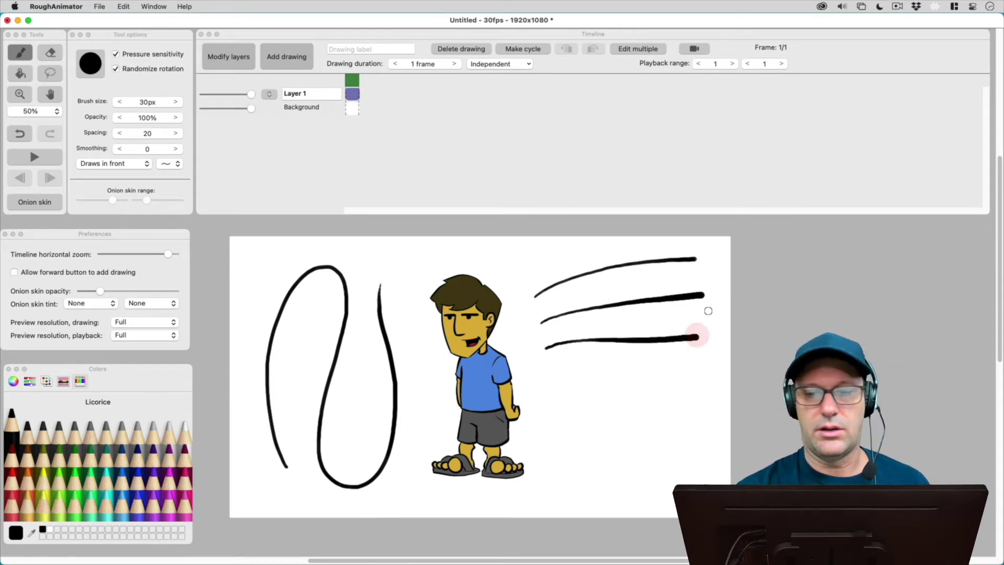
Enter smoothing 0, draw a fourth stroke below the others, then restore smoothing to 2.
{"action": "left_click", "coordinate": [148, 149]}
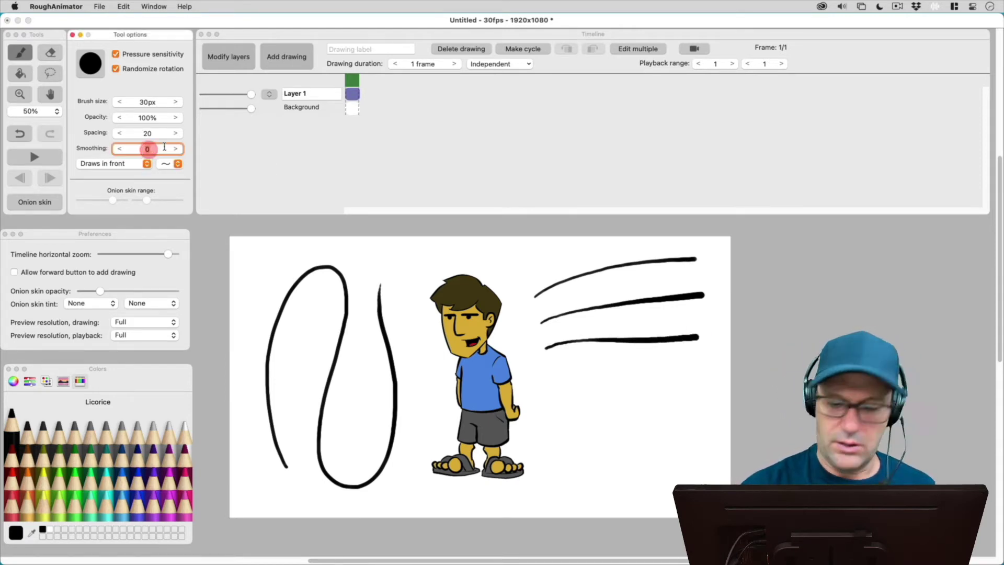
{"action": "type", "text": "0"}
{"action": "key", "text": "Return"}
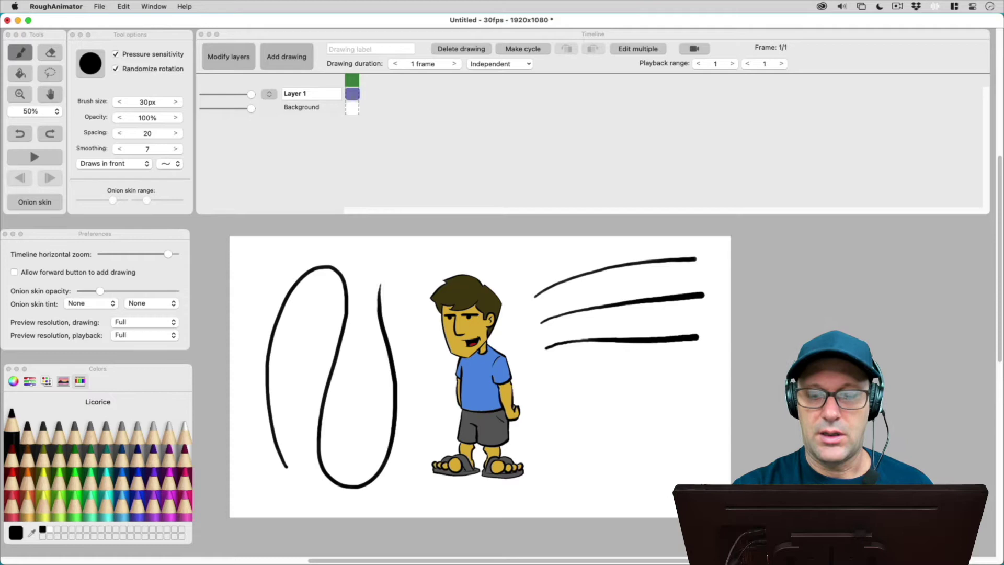
{"action": "left_click_drag", "start_coordinate": [545, 391], "coordinate": [709, 385]}
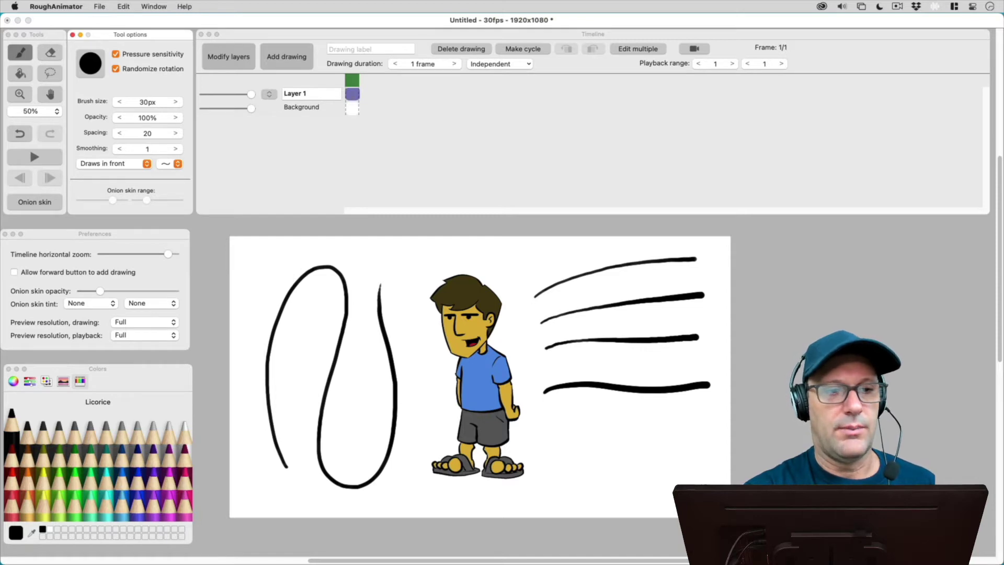
{"action": "type", "text": "2"}
{"action": "key", "text": "Return"}
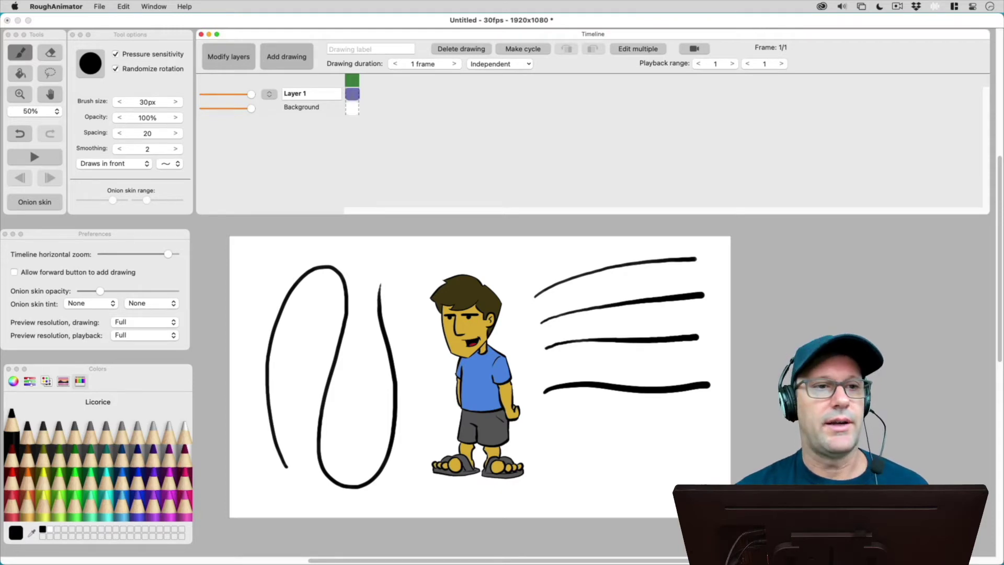
Download and install the 2.05 update, quitting without saving the current project.
{"action": "left_click", "coordinate": [185, 6]}
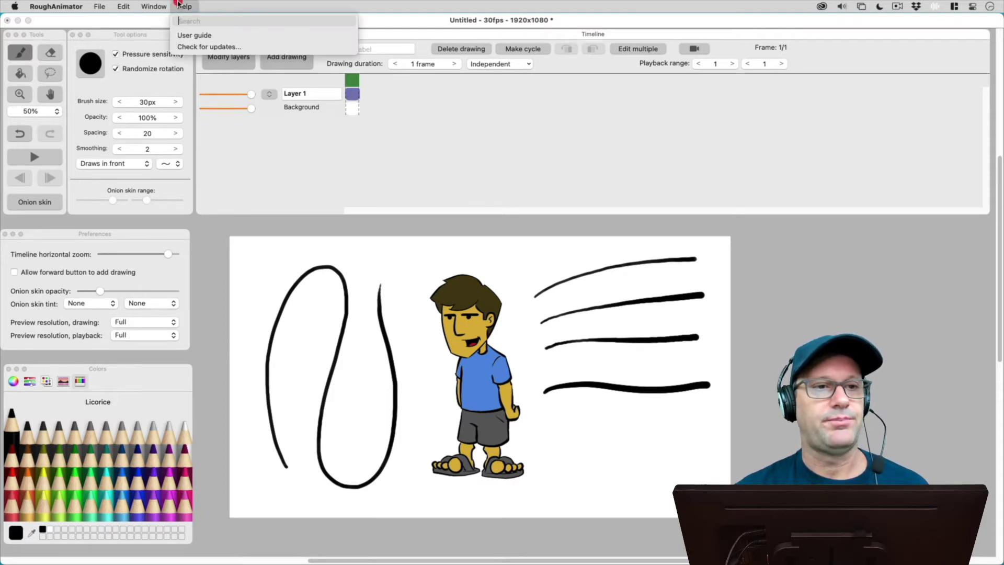
{"action": "left_click", "coordinate": [209, 44]}
{"action": "left_click", "coordinate": [622, 291]}
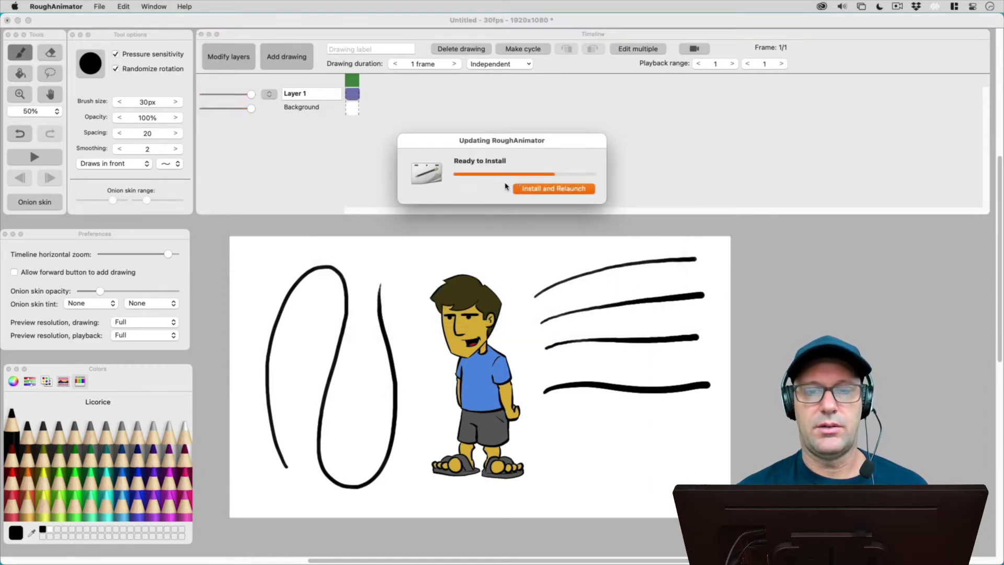
{"action": "left_click", "coordinate": [539, 191]}
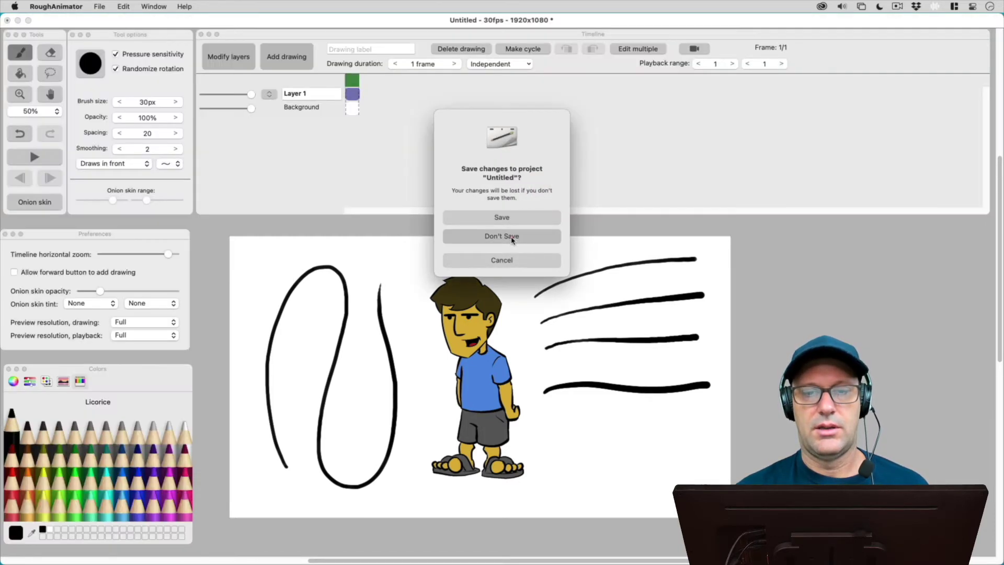
{"action": "left_click", "coordinate": [502, 236]}
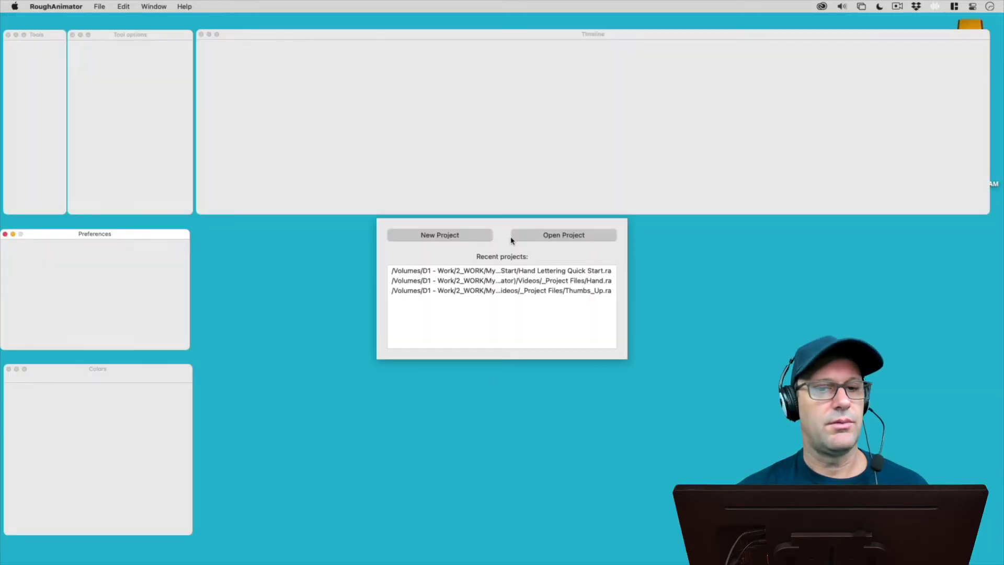
Create a new 30fps 1920x1080 project and check the version in the About window.
{"action": "left_click", "coordinate": [462, 234]}
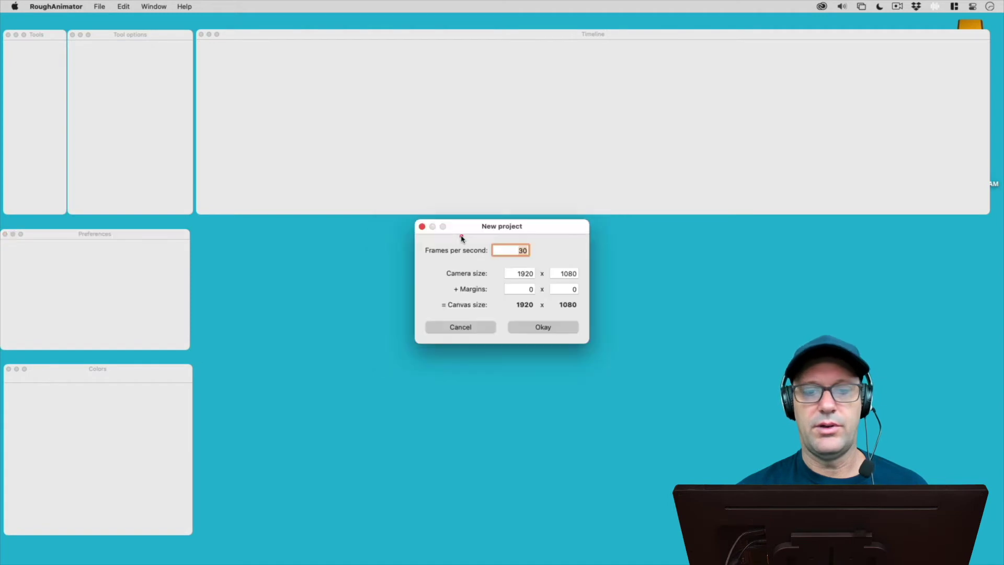
{"action": "left_click", "coordinate": [543, 327]}
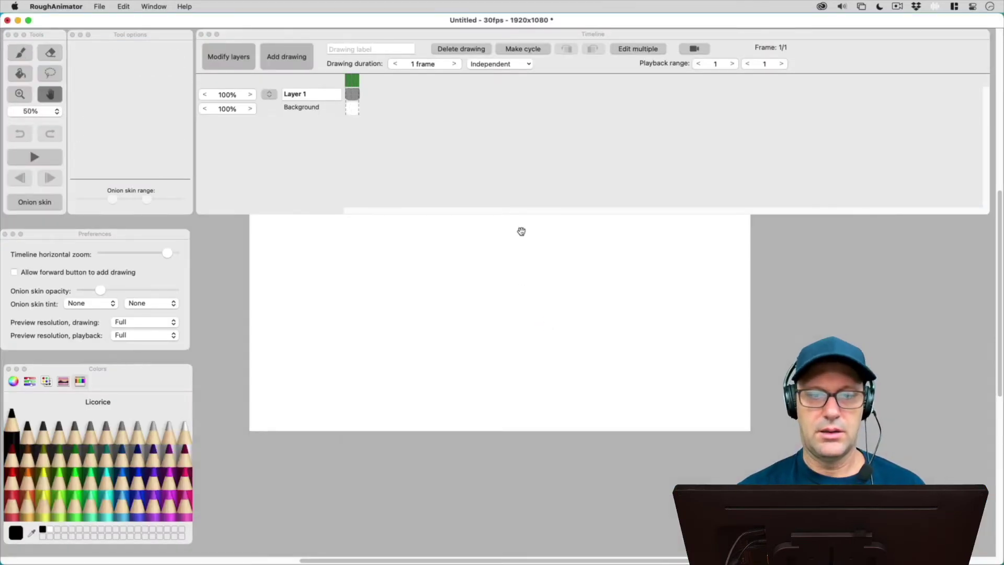
{"action": "left_click", "coordinate": [62, 7]}
{"action": "left_click", "coordinate": [76, 24]}
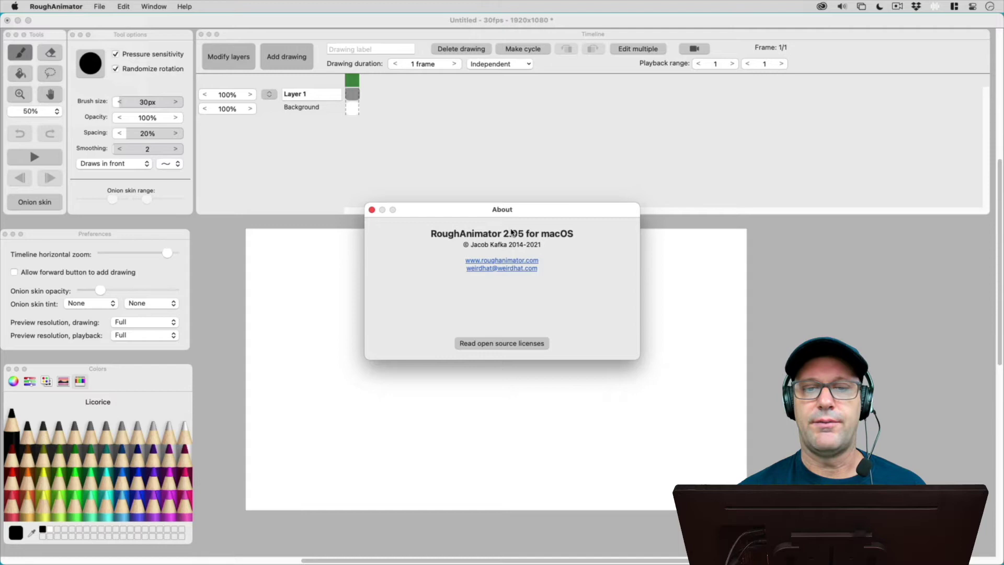
{"action": "left_click", "coordinate": [372, 210]}
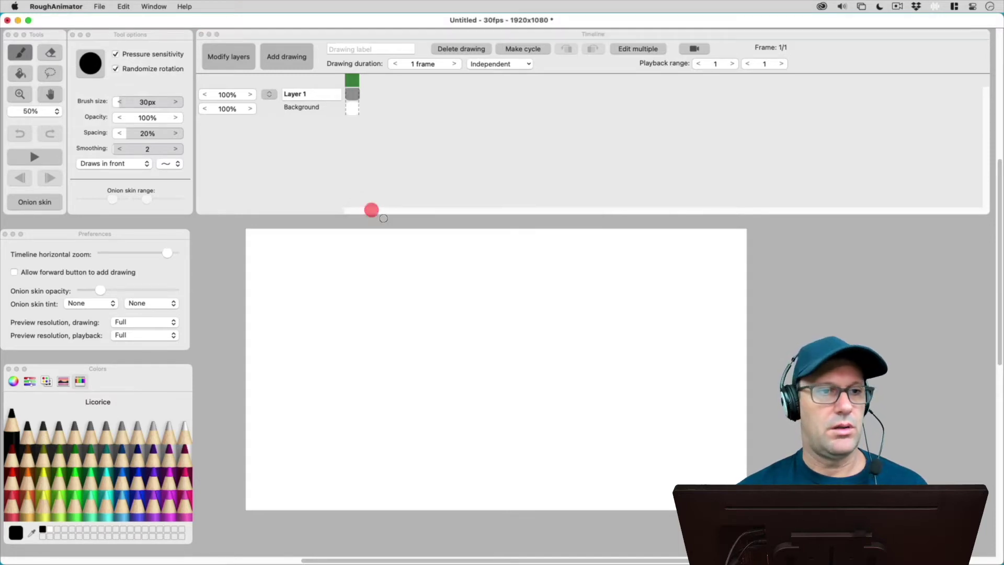
Import Pat_Gringo_Full_Body.png onto the canvas.
{"action": "left_click", "coordinate": [101, 6]}
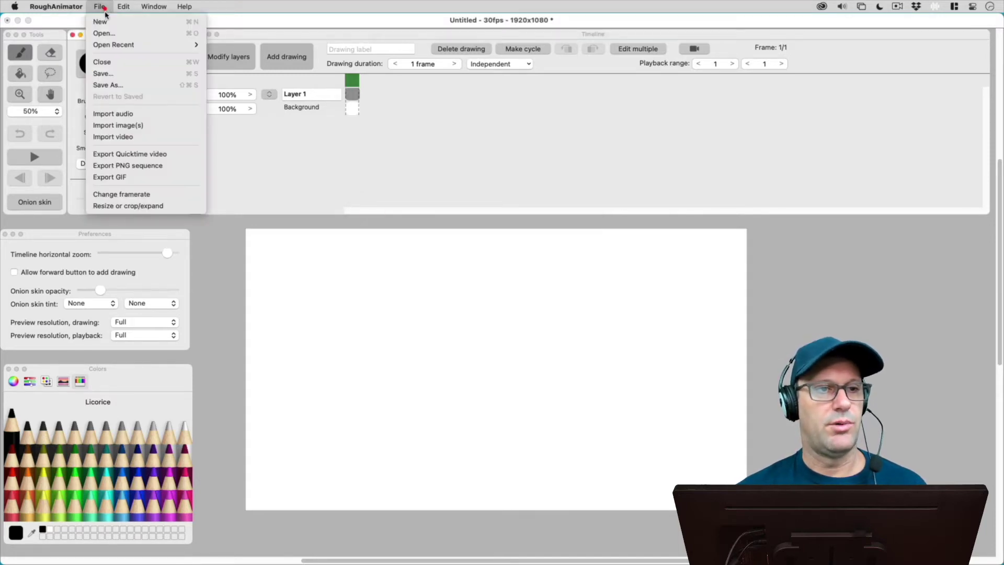
{"action": "left_click", "coordinate": [125, 125]}
{"action": "left_click", "coordinate": [509, 232]}
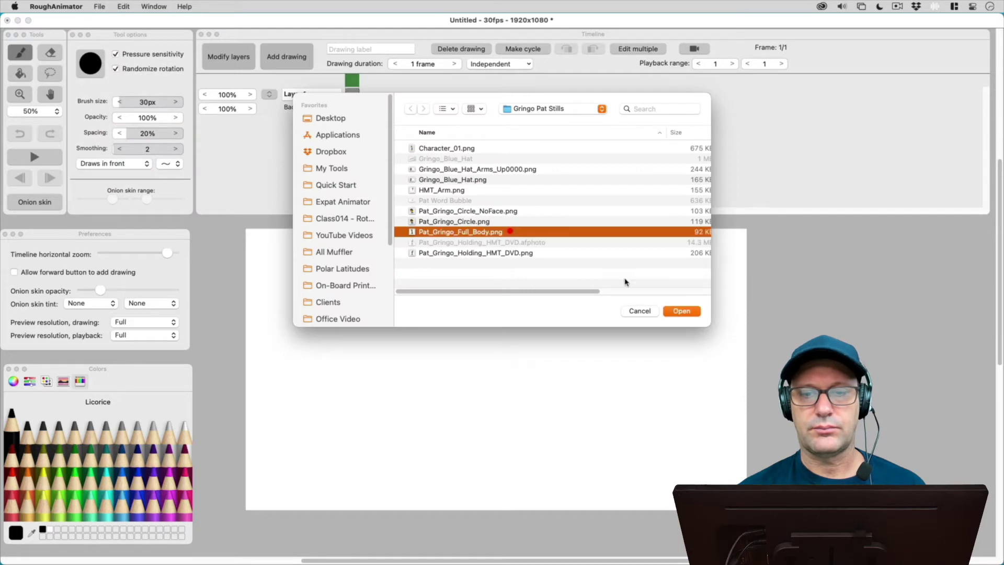
{"action": "left_click", "coordinate": [674, 310]}
{"action": "left_click", "coordinate": [693, 294]}
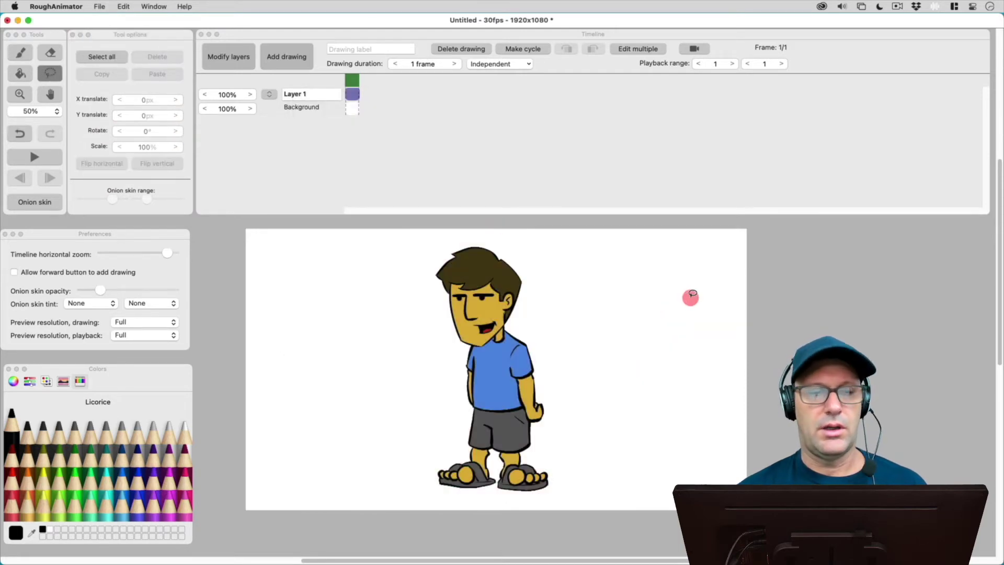
{"action": "left_click", "coordinate": [250, 171]}
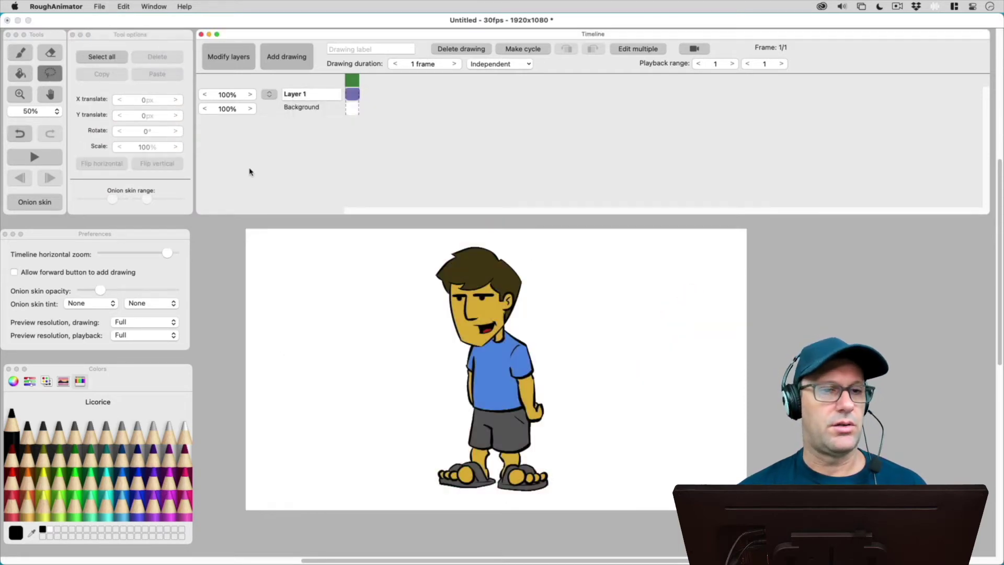
{"action": "left_click", "coordinate": [227, 95]}
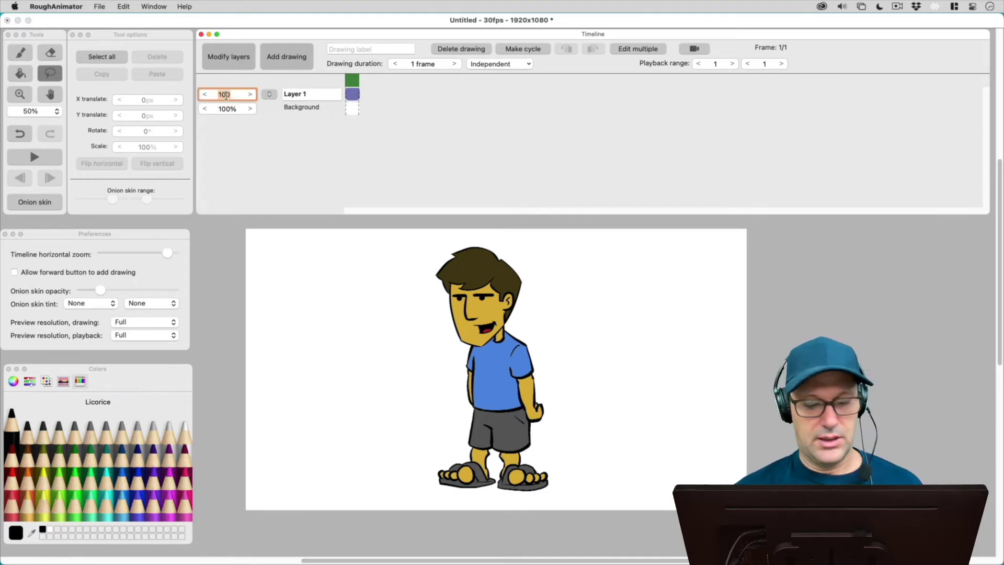
{"action": "type", "text": "50"}
{"action": "key", "text": "Return"}
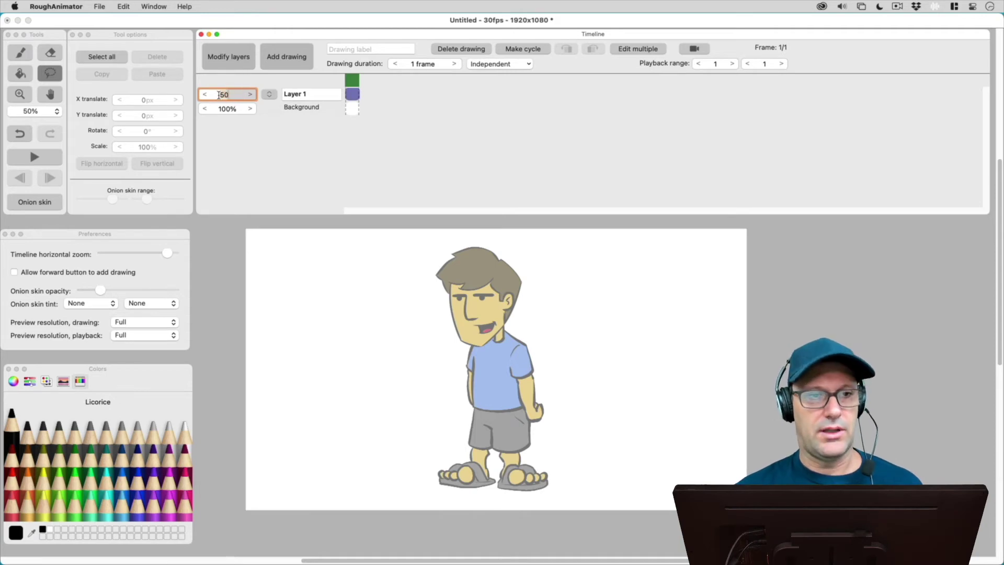
{"action": "key", "text": "Return"}
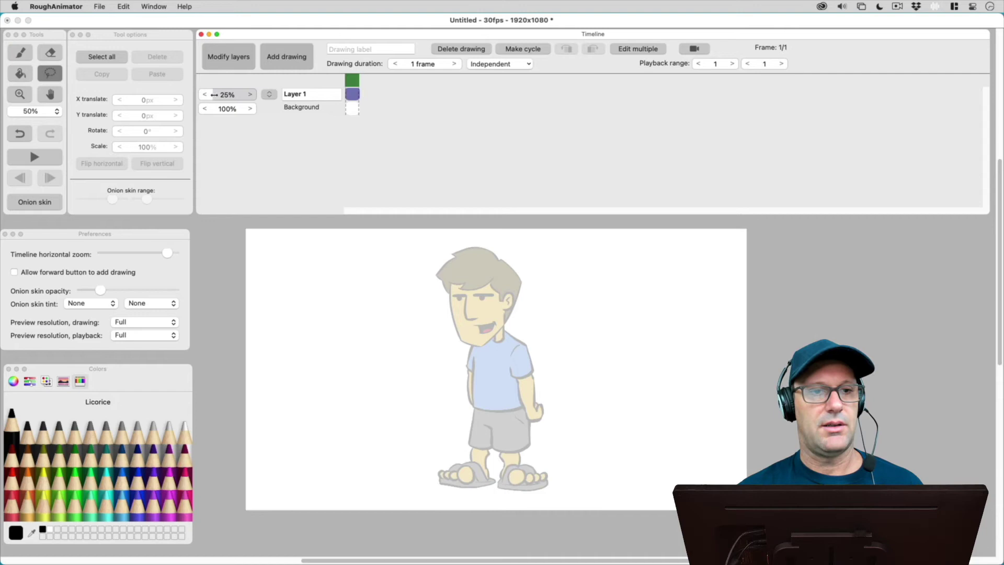
{"action": "left_click_drag", "start_coordinate": [214, 95], "coordinate": [211, 97]}
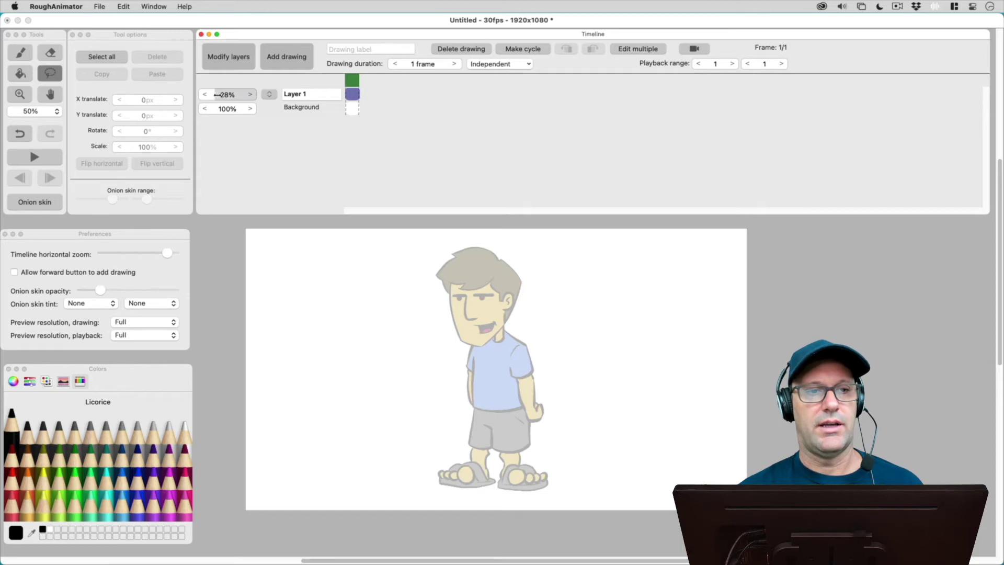
{"action": "mouse_move", "coordinate": [213, 95]}
{"action": "left_mouse_down"}
{"action": "mouse_move", "coordinate": [251, 95]}
{"action": "mouse_move", "coordinate": [228, 95]}
{"action": "left_mouse_up"}
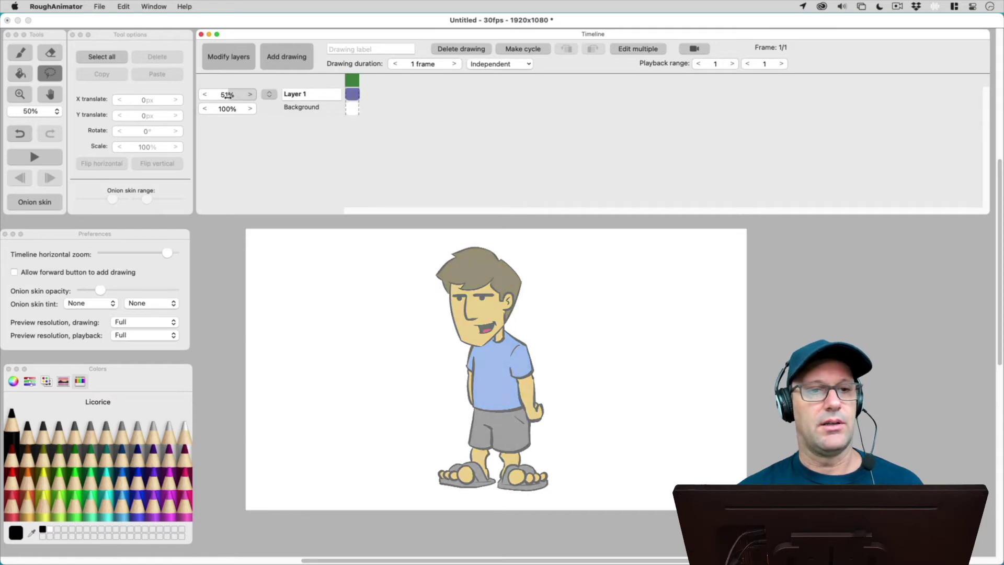
{"action": "left_click", "coordinate": [224, 94]}
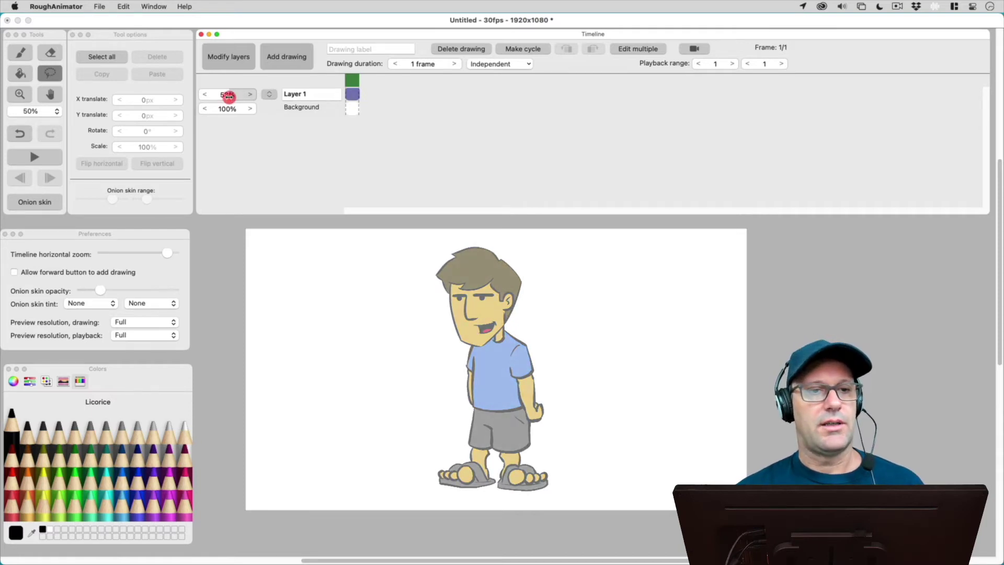
{"action": "left_click", "coordinate": [224, 95]}
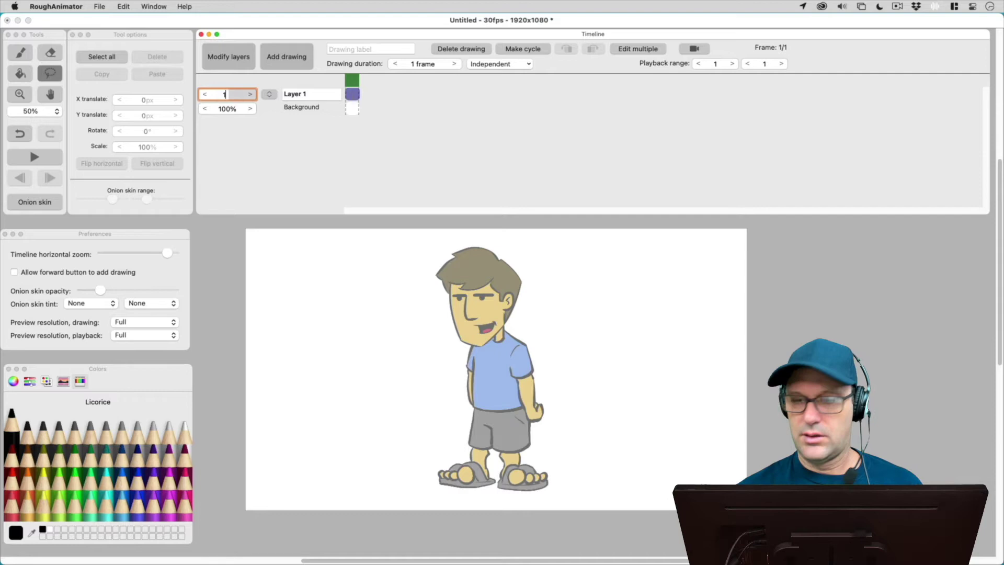
{"action": "type", "text": "100"}
{"action": "key", "text": "Return"}
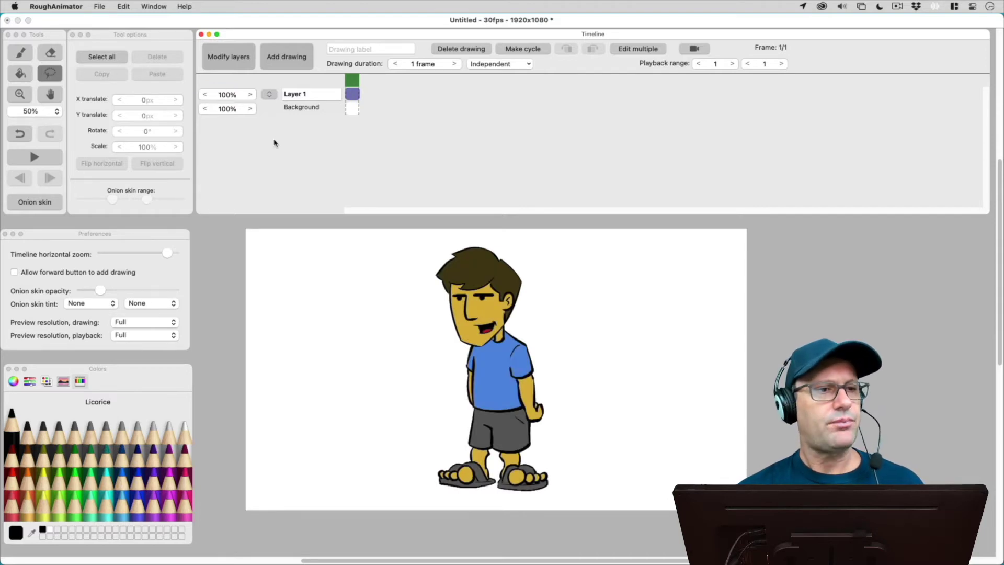
Choose the Brush, set smoothing to 0, and draw a test stroke right of the character.
{"action": "left_click", "coordinate": [55, 51]}
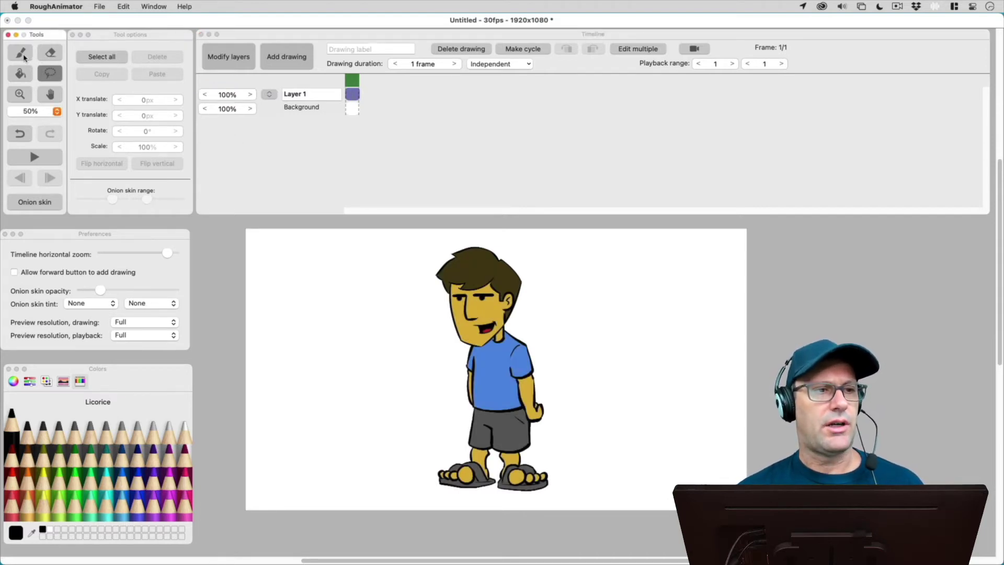
{"action": "left_click", "coordinate": [24, 57]}
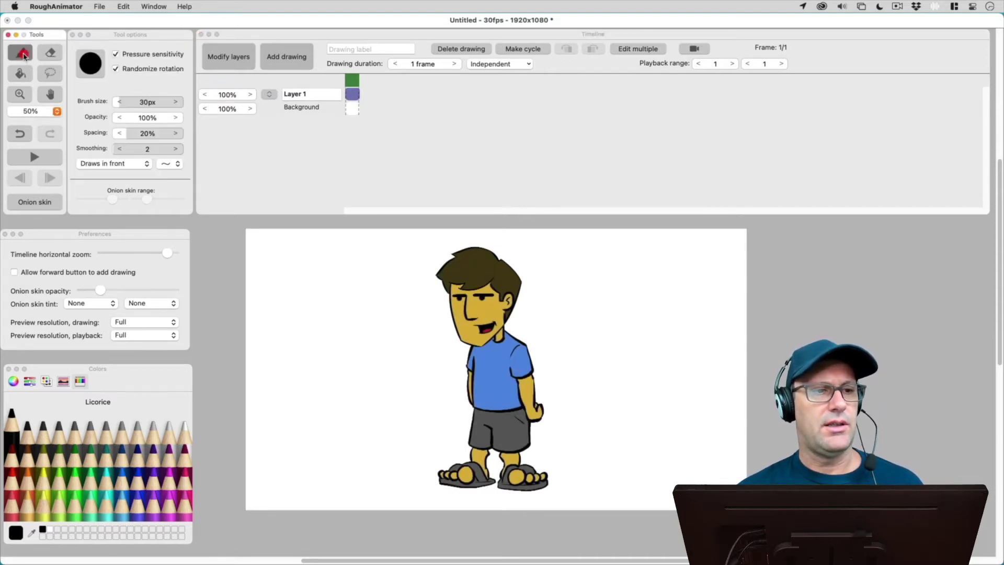
{"action": "left_click", "coordinate": [119, 149]}
{"action": "left_click", "coordinate": [119, 149]}
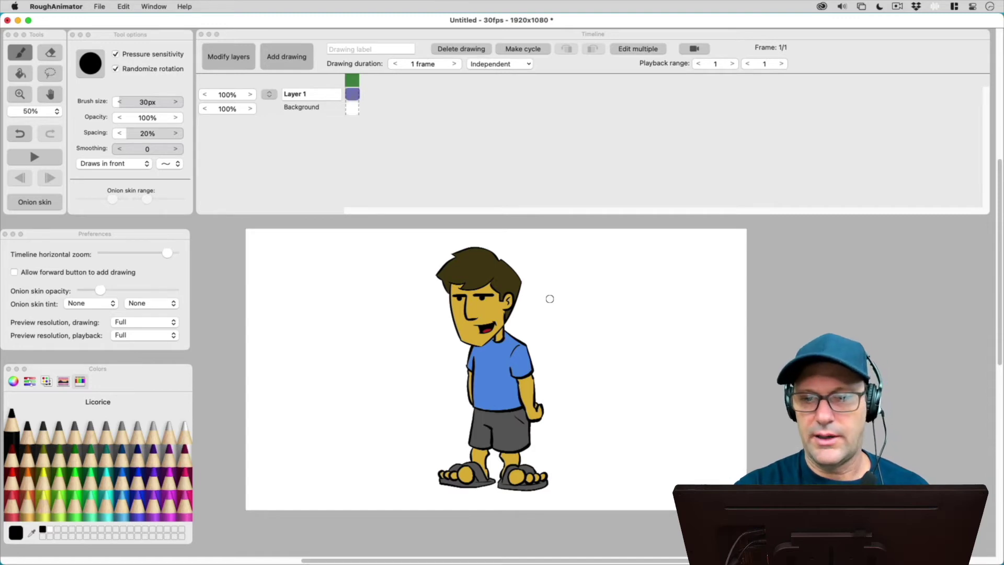
{"action": "mouse_move", "coordinate": [550, 297]}
{"action": "left_mouse_down"}
{"action": "mouse_move", "coordinate": [603, 276]}
{"action": "mouse_move", "coordinate": [728, 264]}
{"action": "left_mouse_up"}
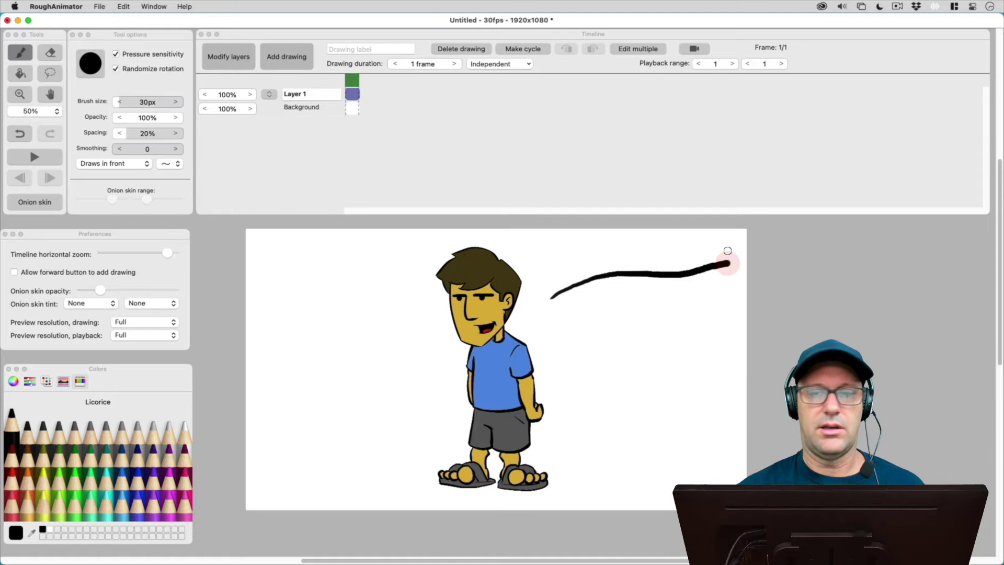
Raise brush smoothing stepwise through 11 and 20, then drag it up to 100.
{"action": "left_click", "coordinate": [176, 149]}
{"action": "left_click", "coordinate": [176, 149]}
{"action": "left_click", "coordinate": [176, 149]}
{"action": "left_click", "coordinate": [175, 149]}
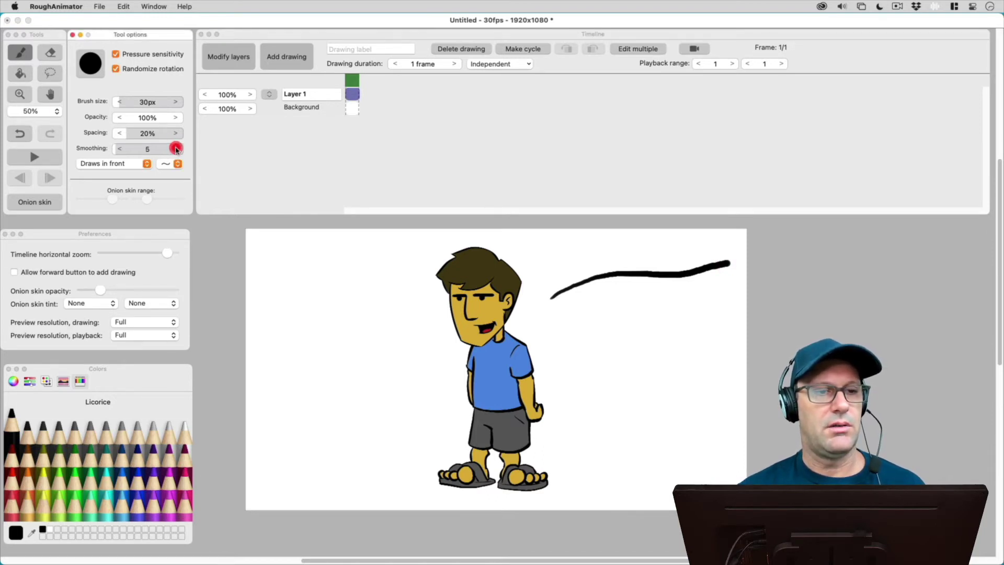
{"action": "left_click", "coordinate": [175, 149]}
{"action": "left_click", "coordinate": [176, 149]}
{"action": "left_click", "coordinate": [175, 149]}
{"action": "left_click", "coordinate": [175, 149]}
{"action": "left_click", "coordinate": [175, 149]}
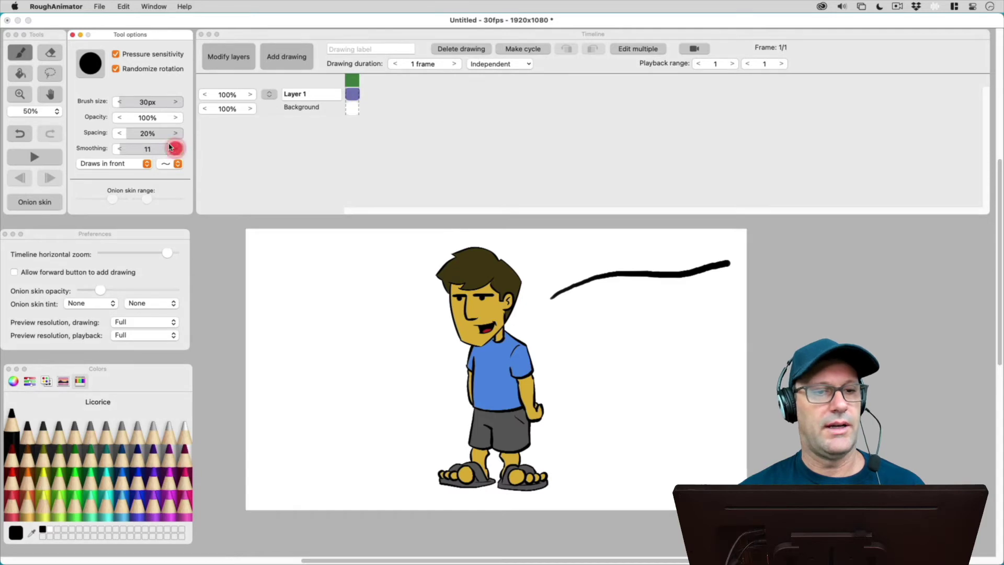
{"action": "left_click", "coordinate": [174, 150]}
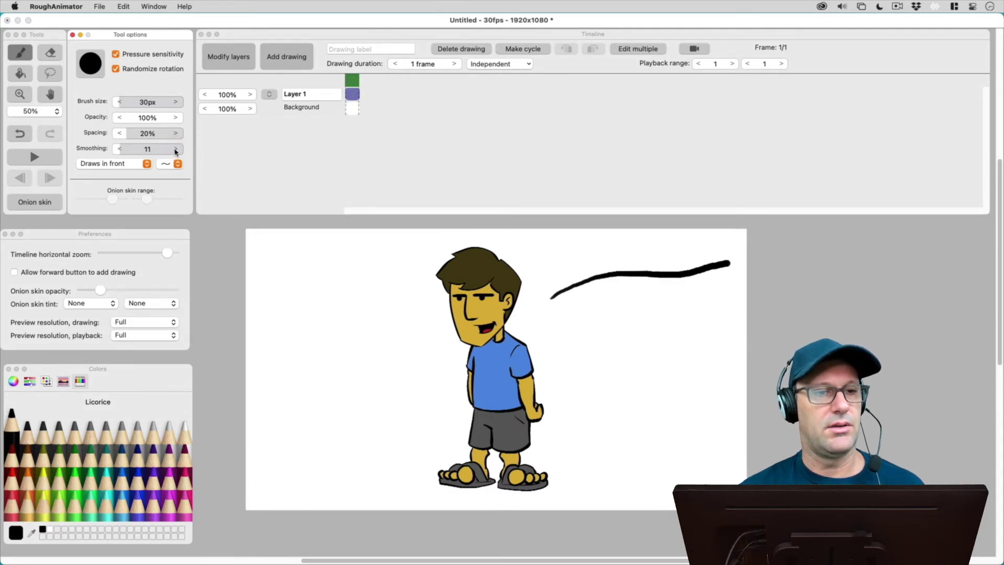
{"action": "left_click", "coordinate": [175, 149]}
{"action": "left_click", "coordinate": [176, 149]}
{"action": "left_click", "coordinate": [175, 149]}
{"action": "left_click", "coordinate": [175, 149]}
{"action": "left_click", "coordinate": [176, 149]}
{"action": "left_click", "coordinate": [176, 149]}
{"action": "left_click", "coordinate": [175, 149]}
{"action": "left_click", "coordinate": [175, 149]}
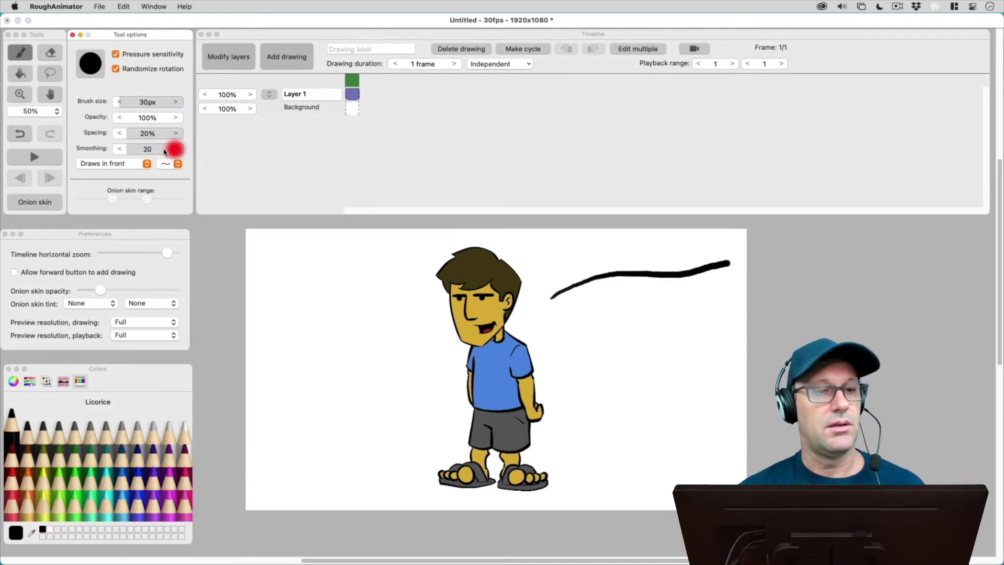
{"action": "left_click", "coordinate": [176, 149]}
{"action": "left_click", "coordinate": [175, 149]}
{"action": "left_click", "coordinate": [176, 149]}
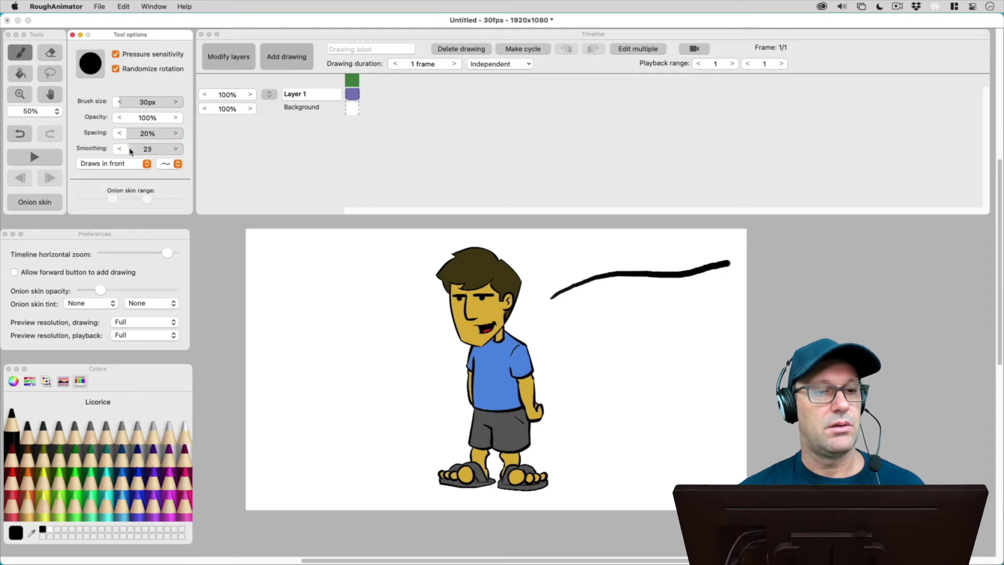
{"action": "left_click", "coordinate": [128, 151]}
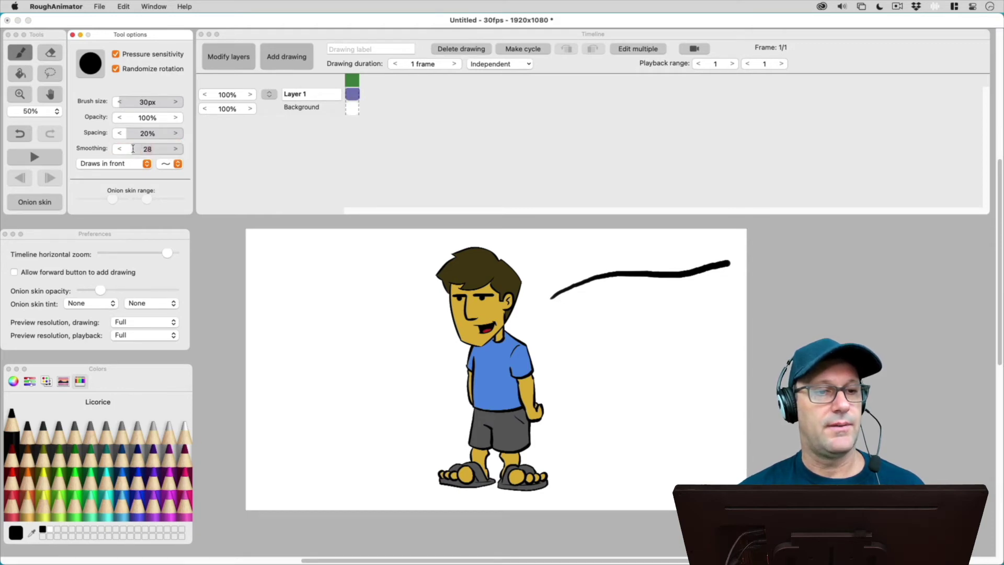
{"action": "left_click_drag", "start_coordinate": [146, 151], "coordinate": [329, 139]}
{"action": "left_click", "coordinate": [329, 139]}
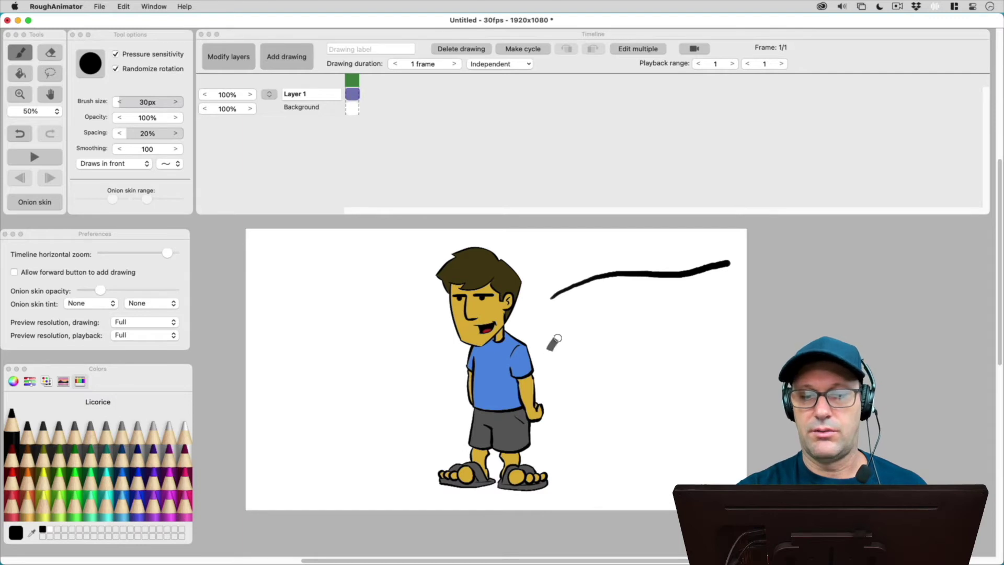
Draw a wavy stroke on the right and thick curves on the left, switching smoothing to 50 midway.
{"action": "mouse_move", "coordinate": [549, 349]}
{"action": "left_mouse_down"}
{"action": "mouse_move", "coordinate": [600, 315]}
{"action": "mouse_move", "coordinate": [667, 336]}
{"action": "mouse_move", "coordinate": [708, 300]}
{"action": "mouse_move", "coordinate": [737, 301]}
{"action": "left_mouse_up"}
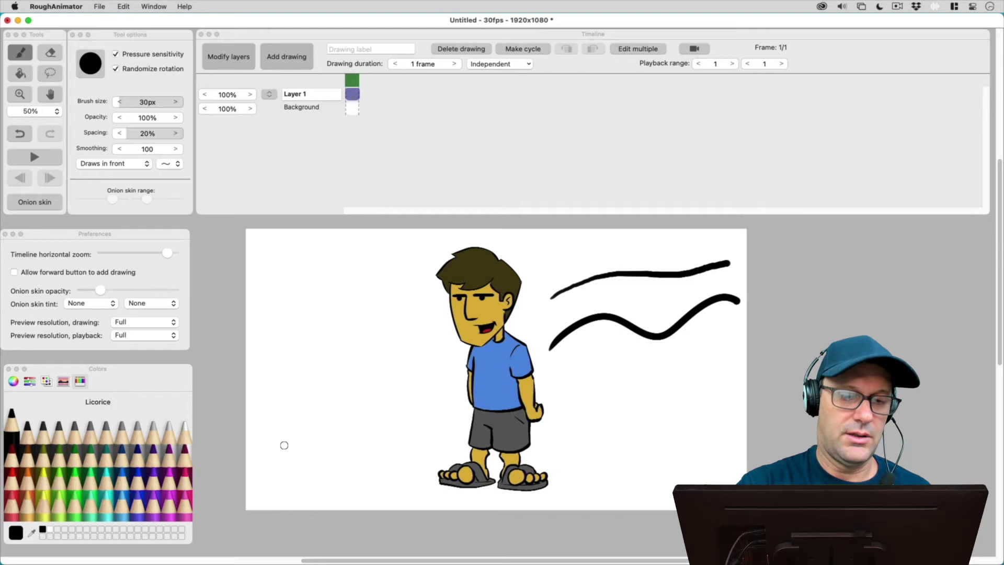
{"action": "mouse_move", "coordinate": [277, 445]}
{"action": "left_mouse_down"}
{"action": "mouse_move", "coordinate": [364, 284]}
{"action": "mouse_move", "coordinate": [407, 234]}
{"action": "left_mouse_up"}
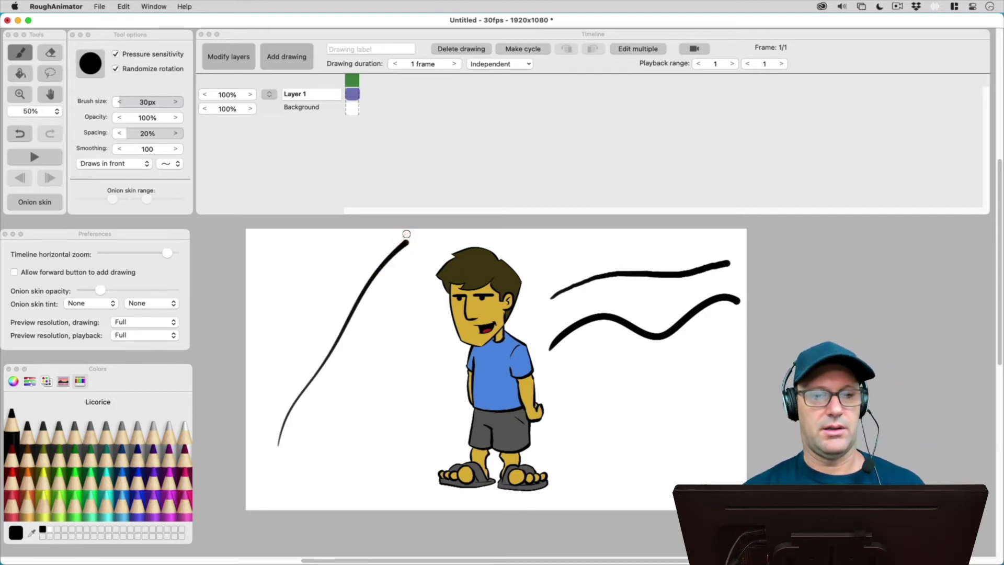
{"action": "left_click", "coordinate": [147, 149]}
{"action": "double_click", "coordinate": [147, 149]}
{"action": "type", "text": "50"}
{"action": "key", "text": "Return"}
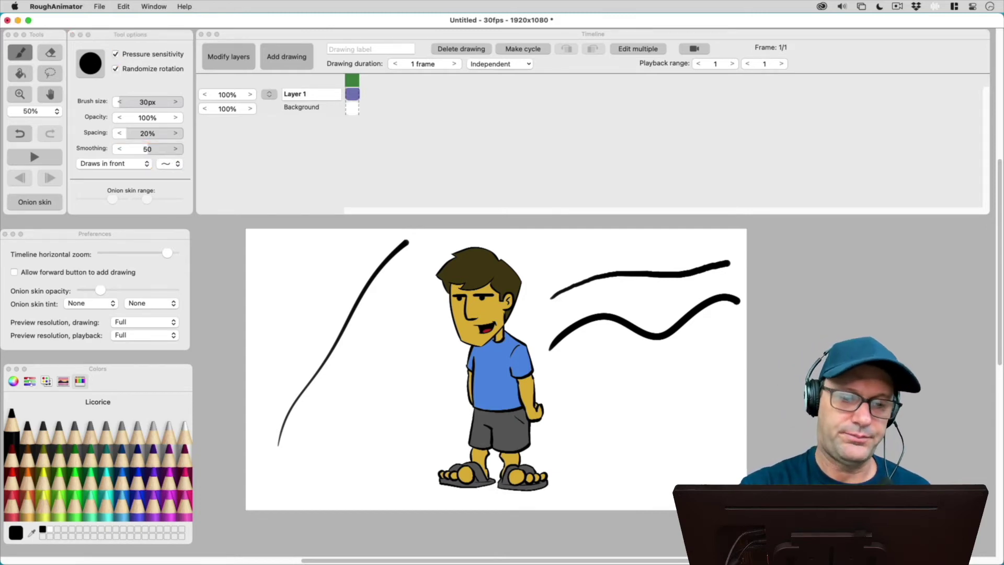
{"action": "mouse_move", "coordinate": [300, 473]}
{"action": "left_mouse_down"}
{"action": "mouse_move", "coordinate": [355, 421]}
{"action": "mouse_move", "coordinate": [372, 328]}
{"action": "mouse_move", "coordinate": [419, 268]}
{"action": "left_mouse_up"}
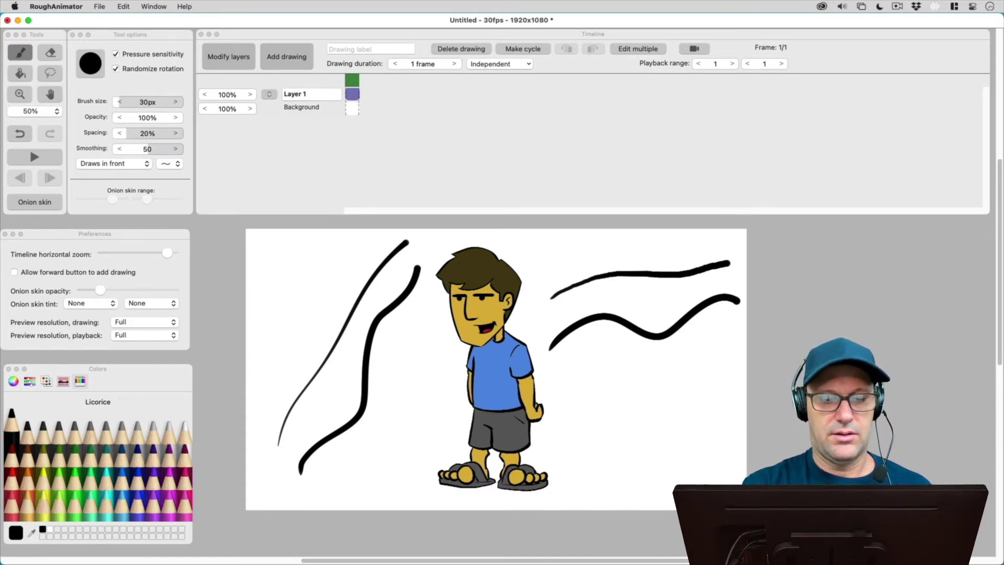
{"action": "mouse_move", "coordinate": [333, 486]}
{"action": "left_mouse_down"}
{"action": "mouse_move", "coordinate": [345, 455]}
{"action": "mouse_move", "coordinate": [394, 439]}
{"action": "mouse_move", "coordinate": [438, 354]}
{"action": "left_mouse_up"}
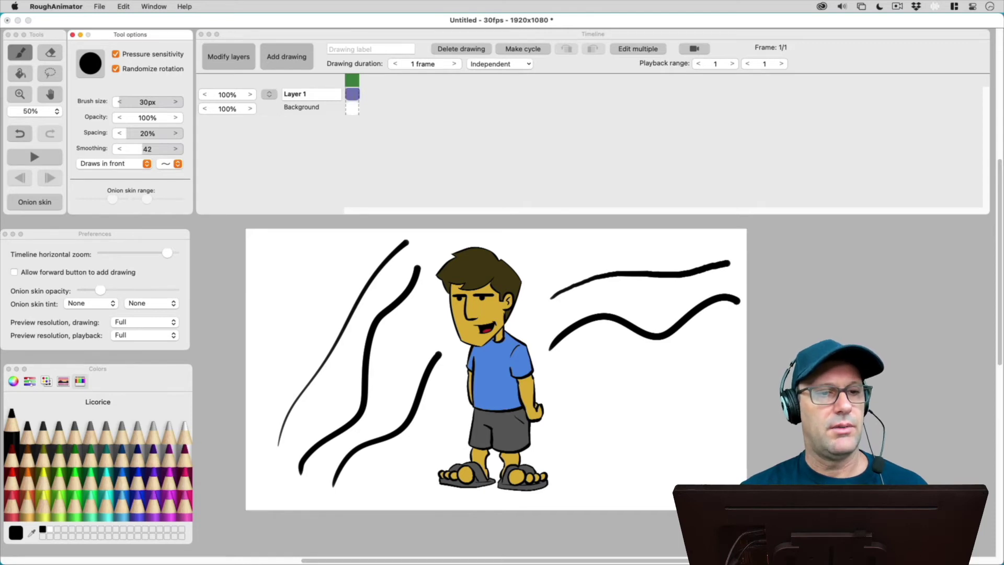
Set brush smoothing to 2.
{"action": "left_click", "coordinate": [147, 149]}
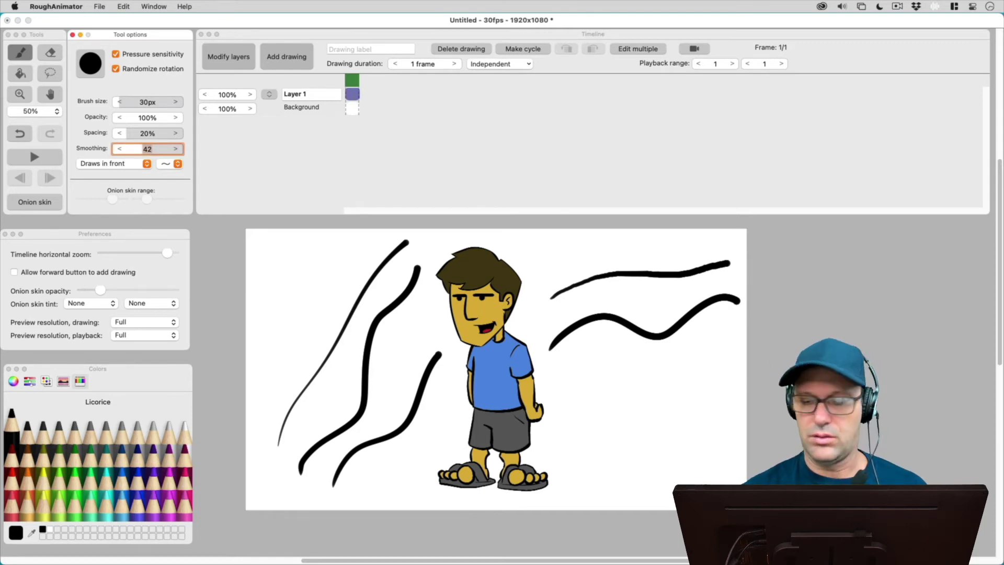
{"action": "type", "text": "2"}
{"action": "key", "text": "Return"}
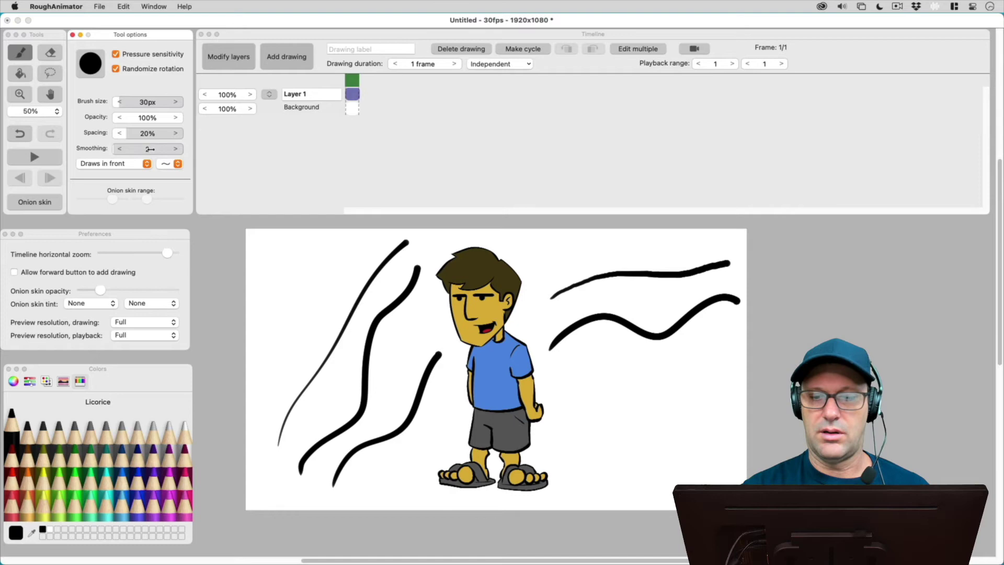
{"action": "left_click", "coordinate": [587, 385]}
Draw two wavy strokes at bottom right, one above the top-right lines, and a thin one along the top.
{"action": "mouse_move", "coordinate": [558, 421]}
{"action": "left_mouse_down"}
{"action": "mouse_move", "coordinate": [597, 379]}
{"action": "mouse_move", "coordinate": [674, 387]}
{"action": "mouse_move", "coordinate": [731, 333]}
{"action": "left_mouse_up"}
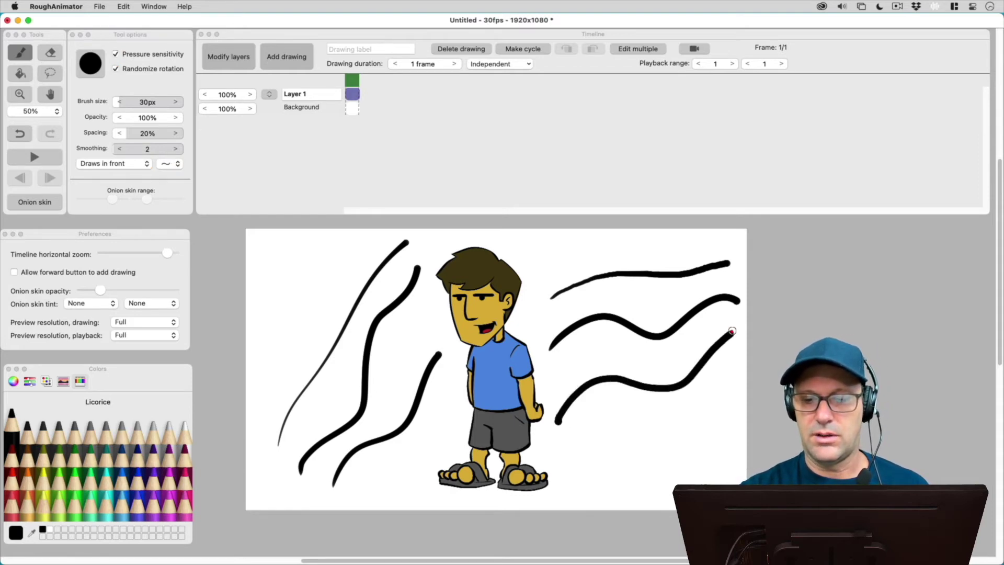
{"action": "mouse_move", "coordinate": [562, 464]}
{"action": "left_mouse_down"}
{"action": "mouse_move", "coordinate": [617, 436]}
{"action": "mouse_move", "coordinate": [674, 436]}
{"action": "mouse_move", "coordinate": [720, 385]}
{"action": "left_mouse_up"}
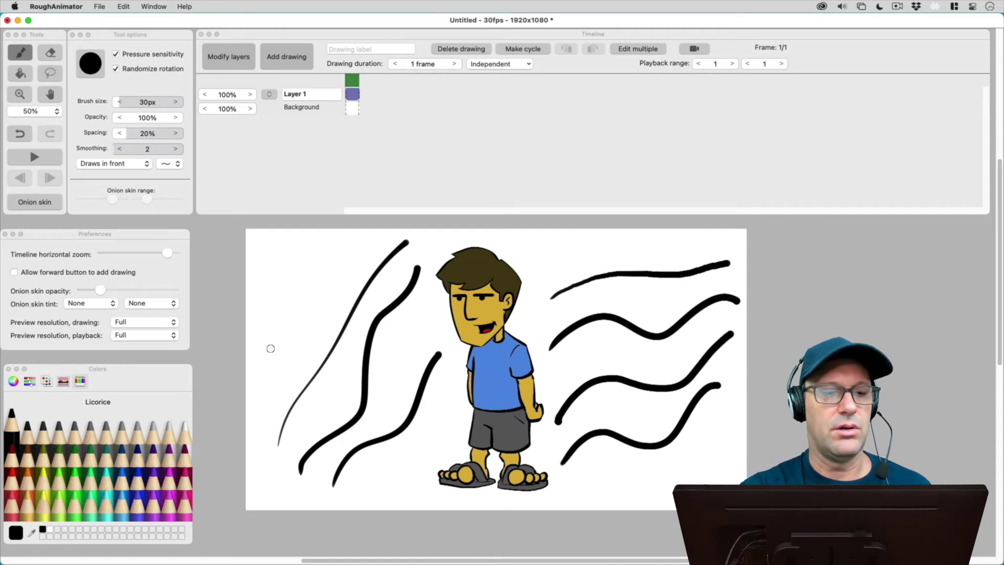
{"action": "left_click_drag", "start_coordinate": [553, 271], "coordinate": [733, 239]}
{"action": "left_click_drag", "start_coordinate": [527, 253], "coordinate": [695, 234]}
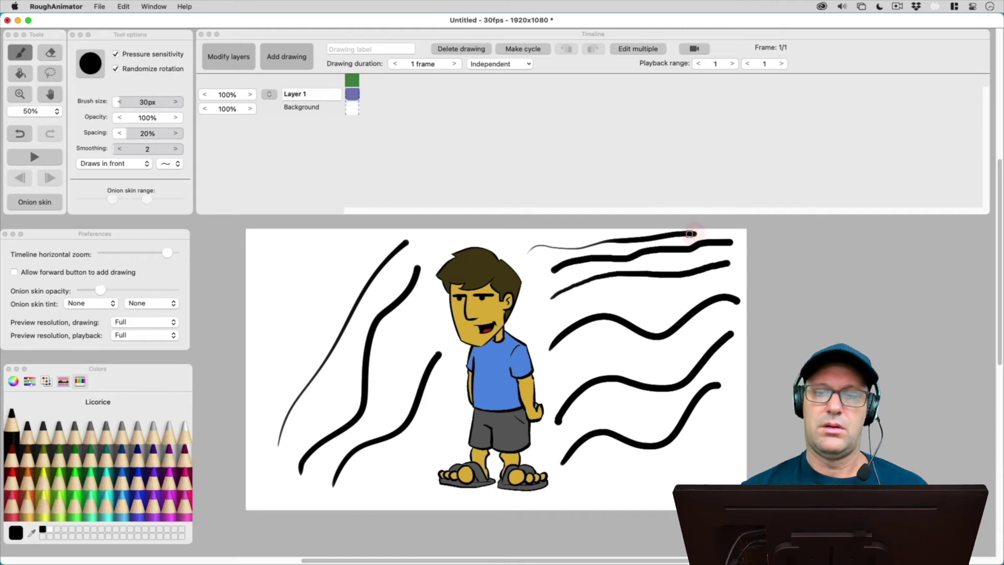
{"action": "left_click", "coordinate": [120, 103]}
{"action": "left_click", "coordinate": [151, 148]}
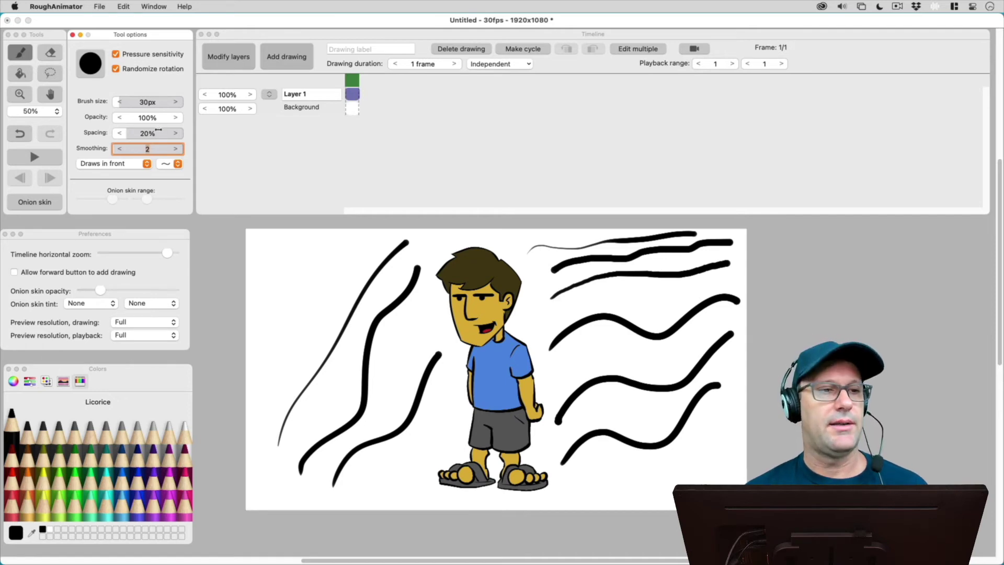
Lasso the thin leftmost stroke and scale it down to about 69%.
{"action": "left_click", "coordinate": [50, 74]}
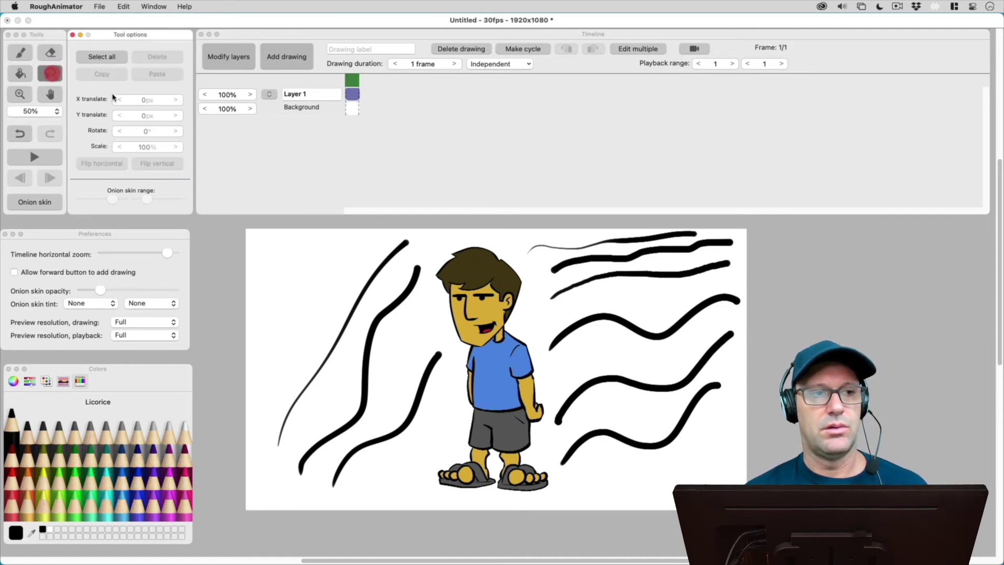
{"action": "mouse_move", "coordinate": [421, 247]}
{"action": "left_mouse_down"}
{"action": "mouse_move", "coordinate": [369, 233]}
{"action": "mouse_move", "coordinate": [325, 263]}
{"action": "mouse_move", "coordinate": [282, 365]}
{"action": "left_mouse_up"}
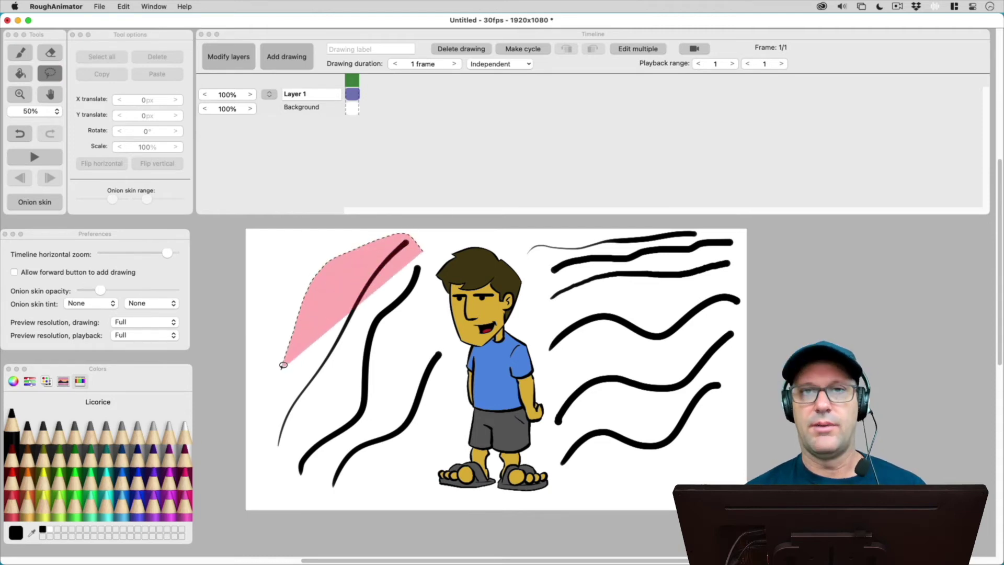
{"action": "mouse_move", "coordinate": [283, 365]}
{"action": "left_mouse_down"}
{"action": "mouse_move", "coordinate": [269, 442]}
{"action": "mouse_move", "coordinate": [276, 454]}
{"action": "mouse_move", "coordinate": [298, 437]}
{"action": "mouse_move", "coordinate": [358, 321]}
{"action": "mouse_move", "coordinate": [415, 257]}
{"action": "left_mouse_up"}
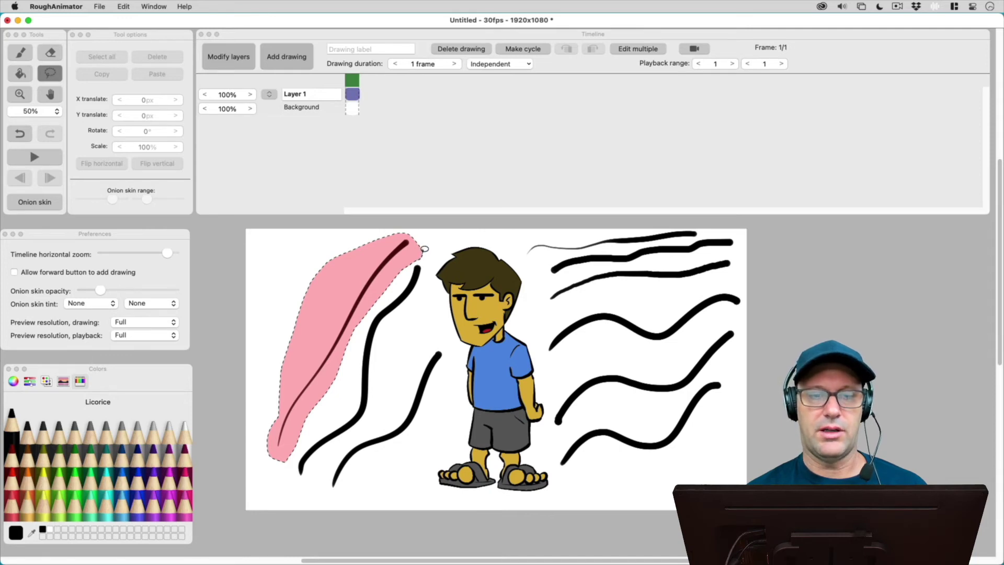
{"action": "left_click_drag", "start_coordinate": [424, 249], "coordinate": [424, 250]}
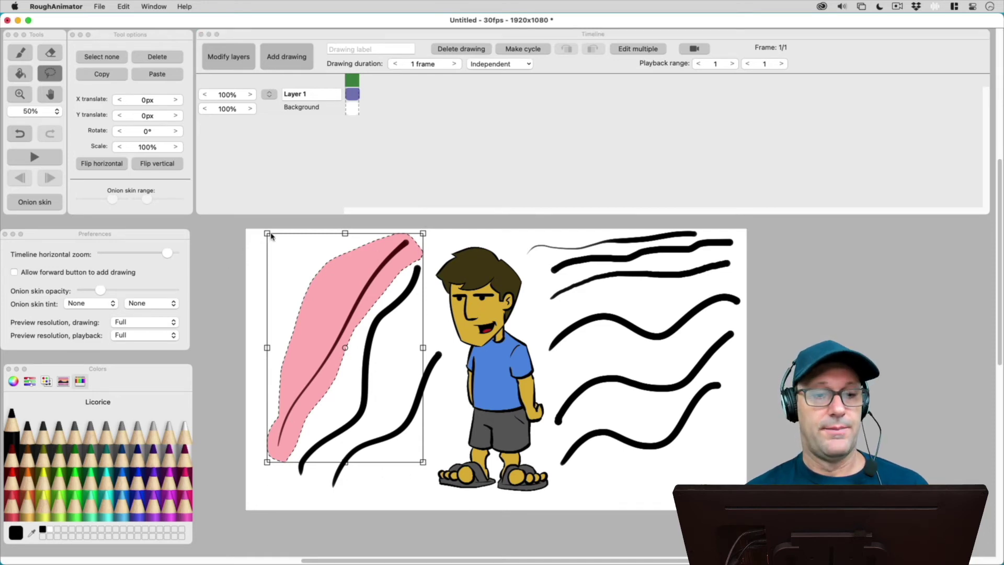
{"action": "mouse_move", "coordinate": [267, 233]}
{"action": "left_mouse_down"}
{"action": "mouse_move", "coordinate": [291, 269]}
{"action": "mouse_move", "coordinate": [265, 226]}
{"action": "mouse_move", "coordinate": [270, 242]}
{"action": "left_mouse_up"}
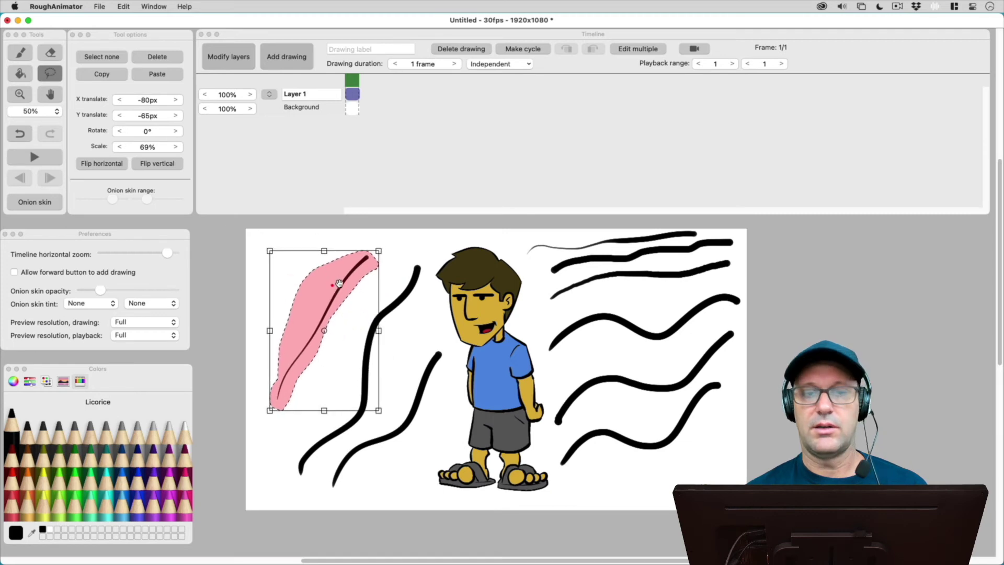
{"action": "left_click", "coordinate": [402, 252]}
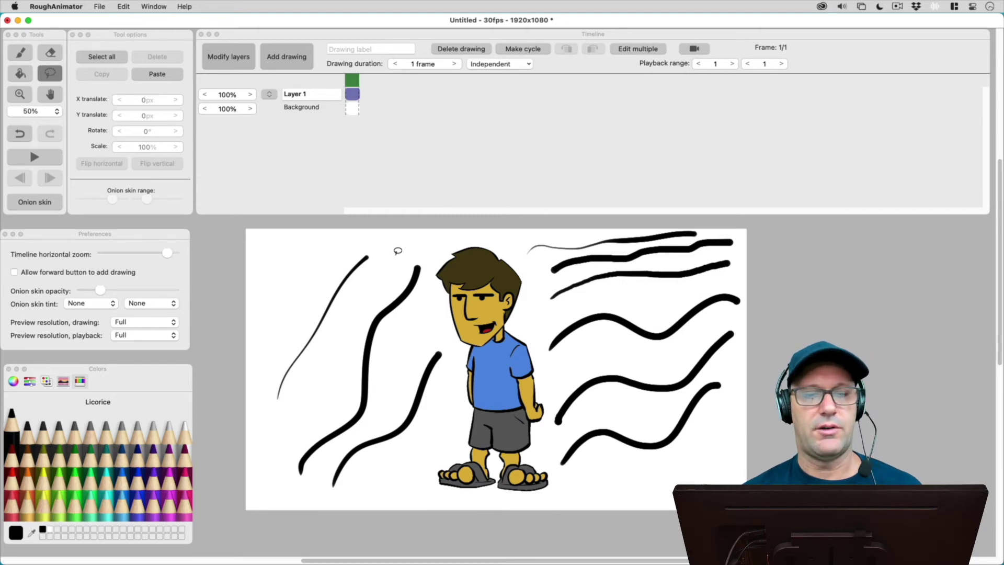
Pan the canvas view slightly and return to the Lasso tool.
{"action": "key", "text": "h"}
{"action": "mouse_move", "coordinate": [395, 269]}
{"action": "left_mouse_down"}
{"action": "mouse_move", "coordinate": [309, 343]}
{"action": "mouse_move", "coordinate": [382, 249]}
{"action": "mouse_move", "coordinate": [392, 273]}
{"action": "left_mouse_up"}
{"action": "key", "text": "l"}
{"action": "scroll", "coordinate": [391, 271], "scroll_direction": "up", "scroll_amount": 1}
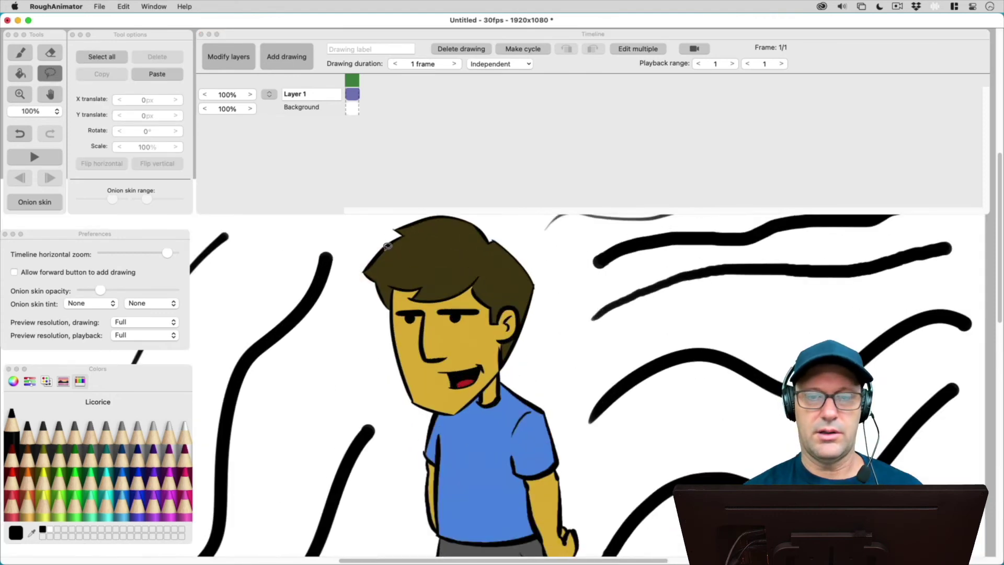
{"action": "scroll", "coordinate": [387, 245], "scroll_direction": "down", "scroll_amount": 2}
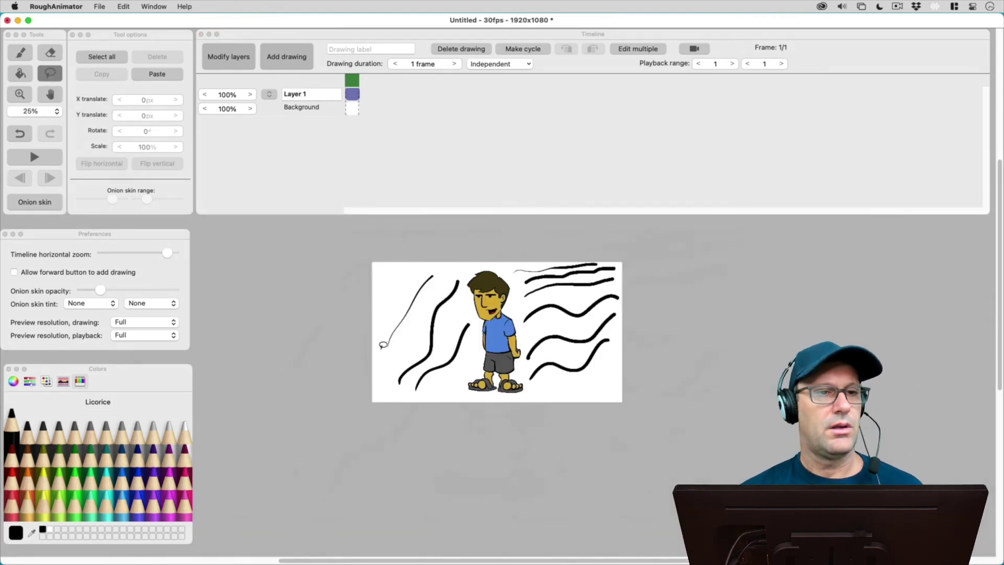
Save the project as 'Test' on the Desktop.
{"action": "left_click", "coordinate": [101, 6]}
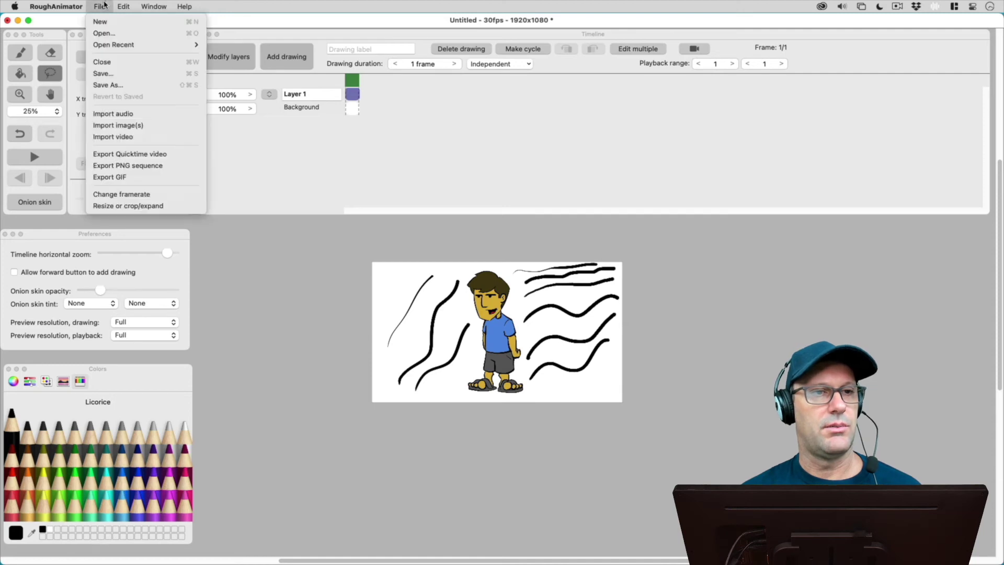
{"action": "left_click", "coordinate": [128, 76]}
{"action": "type", "text": "Tes"}
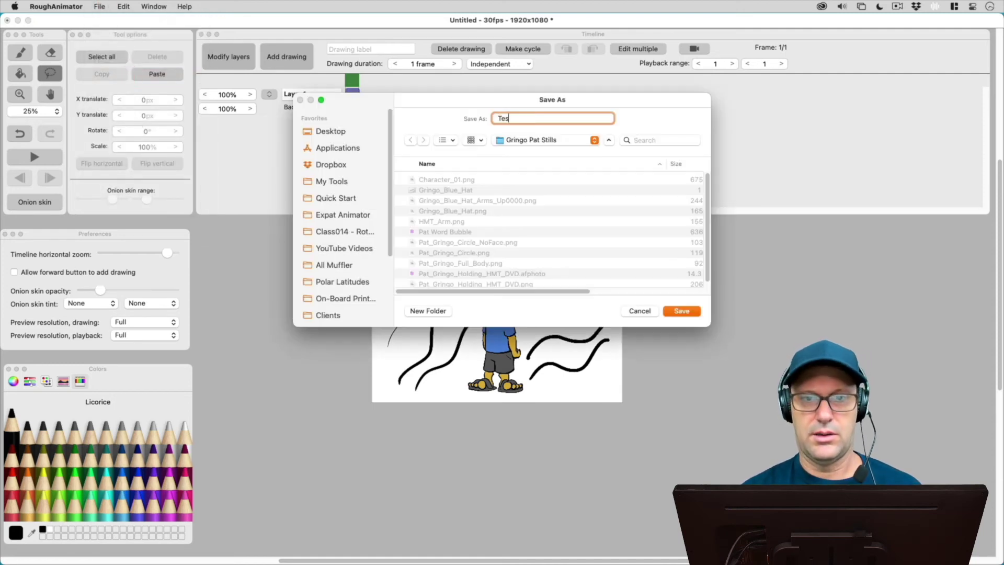
{"action": "type", "text": "t"}
{"action": "key", "text": "super+d"}
{"action": "key", "text": "Return"}
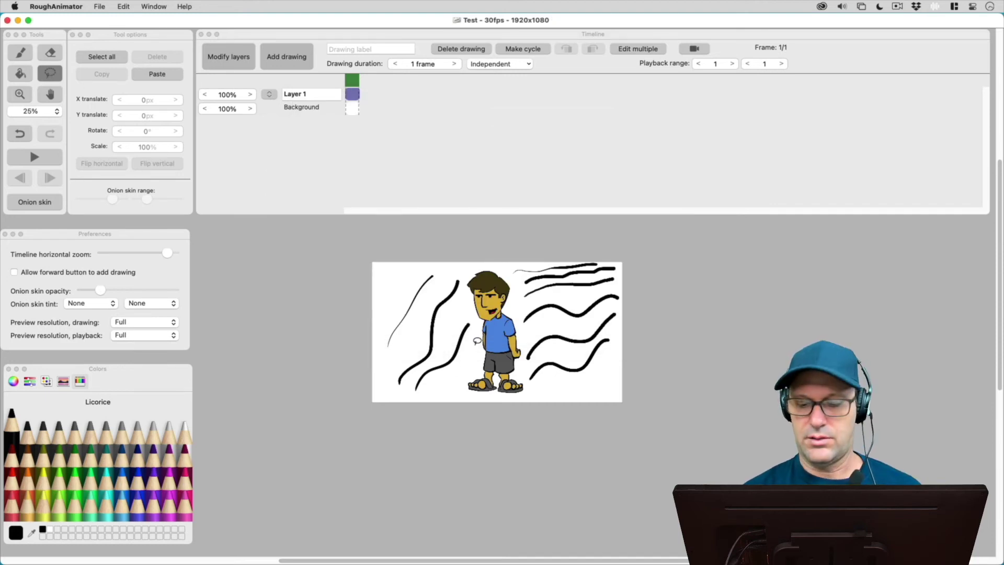
{"action": "scroll", "coordinate": [477, 341], "scroll_direction": "up", "scroll_amount": 2}
{"action": "scroll", "coordinate": [477, 340], "scroll_direction": "down", "scroll_amount": 1}
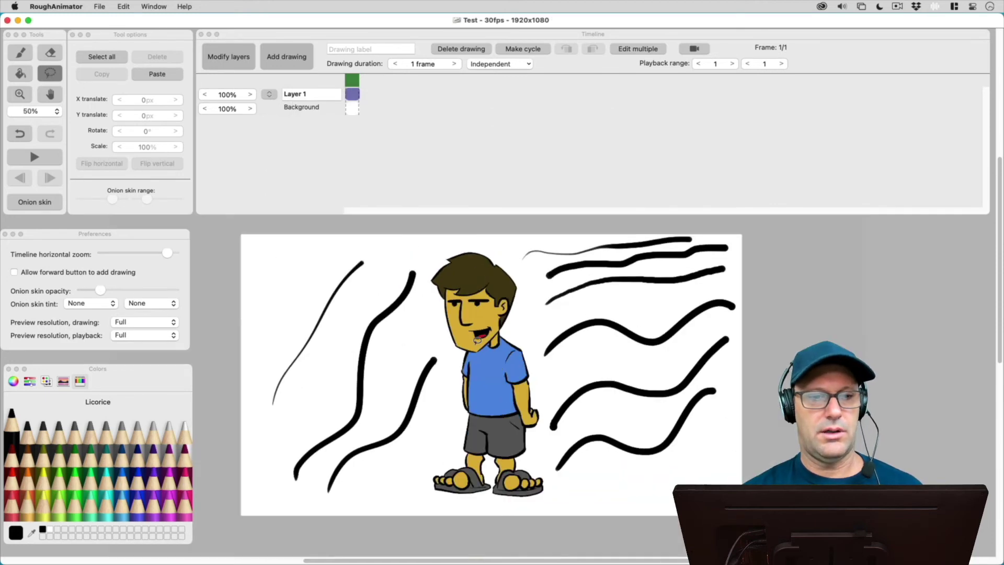
{"action": "left_click", "coordinate": [555, 150]}
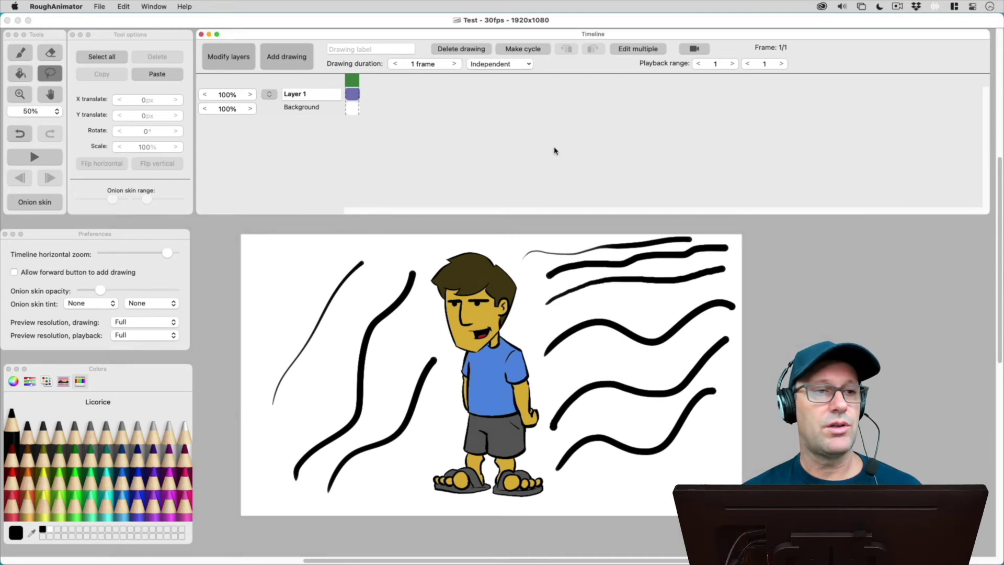
{"action": "left_click", "coordinate": [370, 319]}
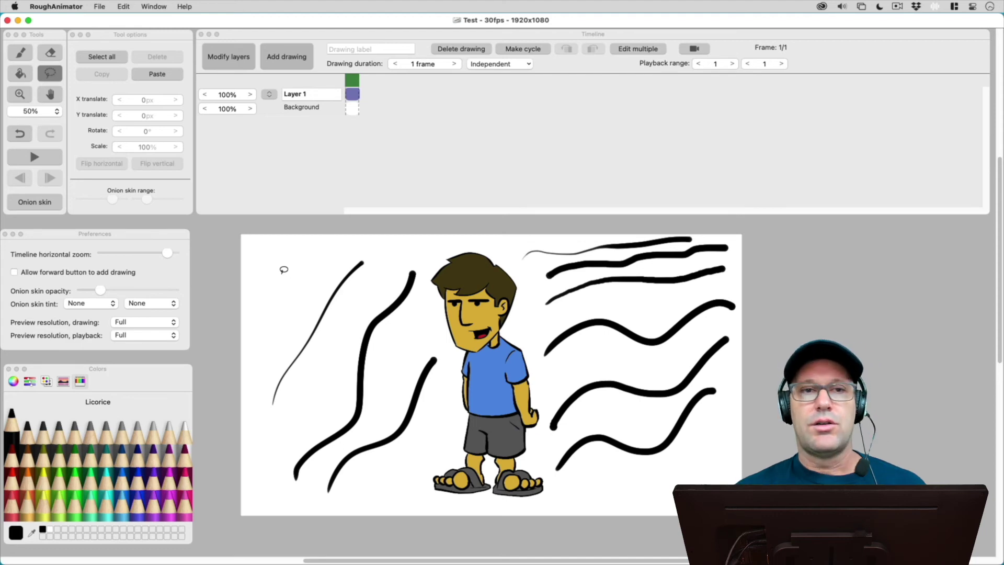
Choose About RoughAnimator and accept the crash alert that quits the app.
{"action": "left_click", "coordinate": [56, 7]}
{"action": "left_click", "coordinate": [58, 21]}
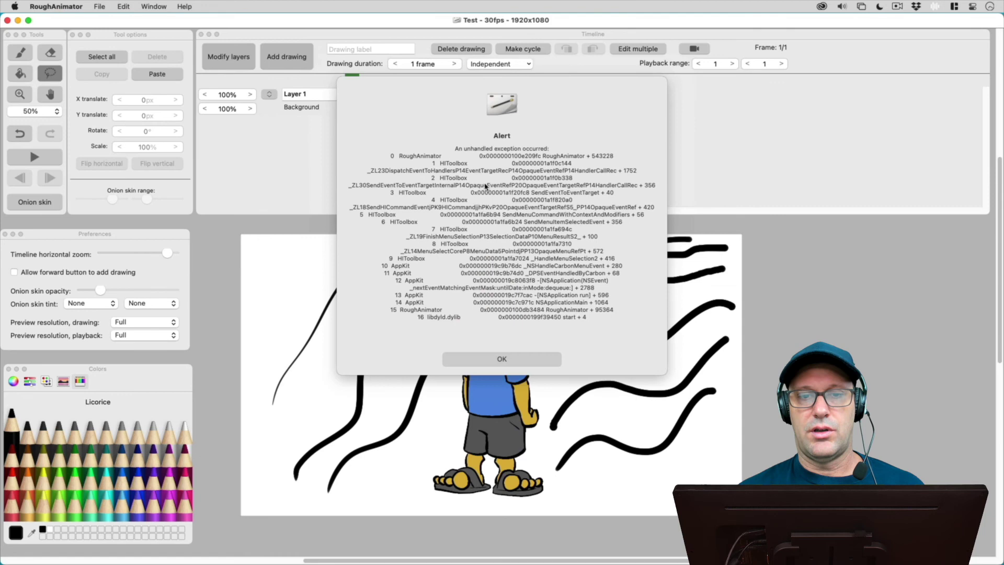
{"action": "left_click", "coordinate": [502, 361]}
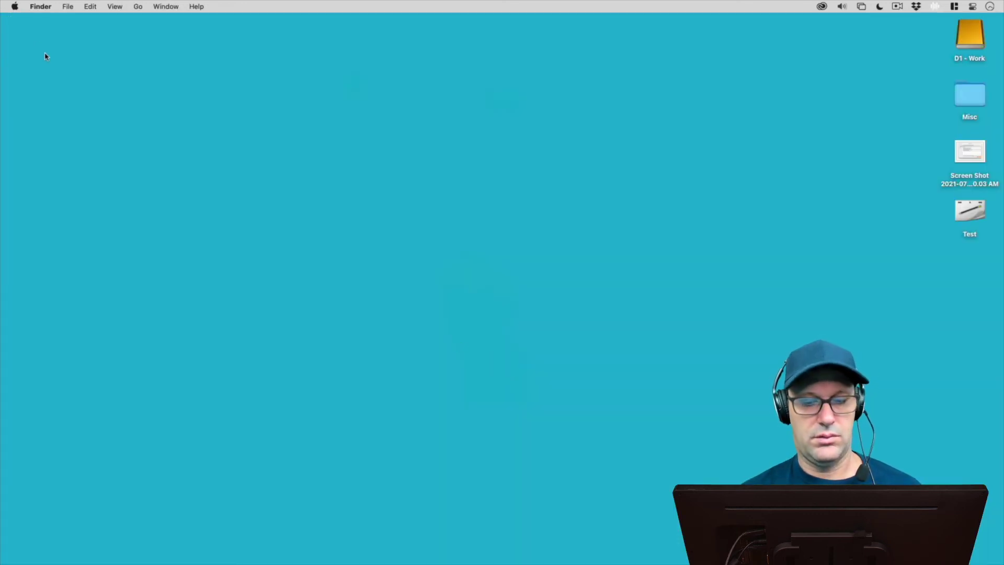
Relaunch RoughAnimator from the Dock.
{"action": "key", "text": "super+Tab"}
{"action": "key", "text": "super+Tab"}
{"action": "key", "text": "super+Tab"}
{"action": "key", "text": "super+Tab"}
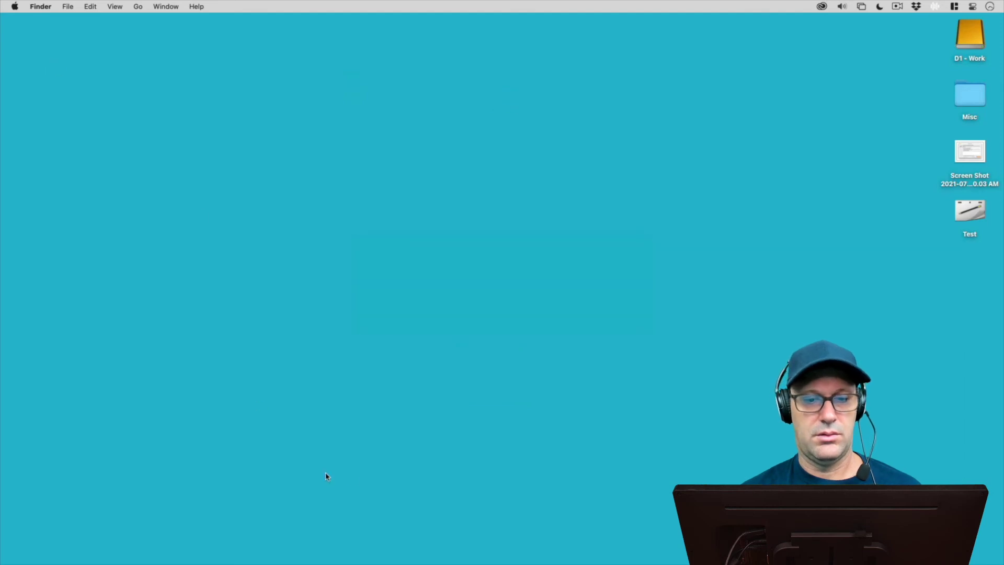
{"action": "mouse_move", "coordinate": [375, 563]}
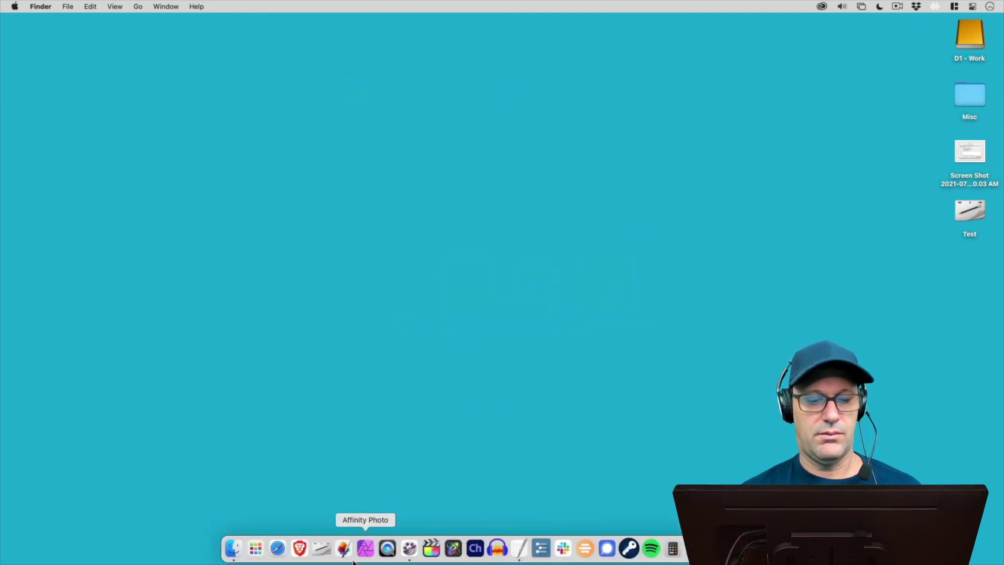
{"action": "left_click", "coordinate": [323, 548]}
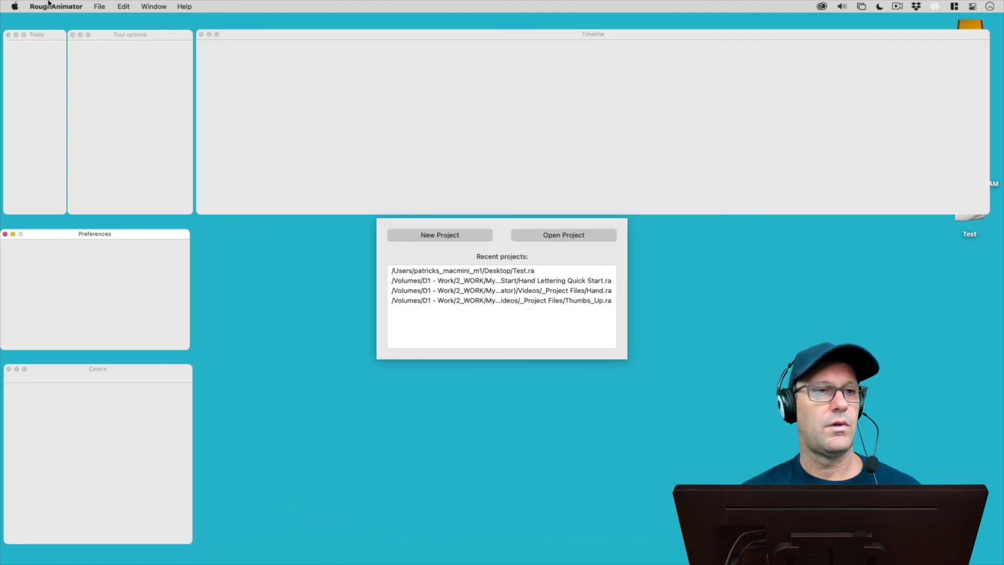
View and close the About information, then create a new 30fps 1920x1080 project.
{"action": "left_click", "coordinate": [46, 5]}
{"action": "left_click", "coordinate": [49, 22]}
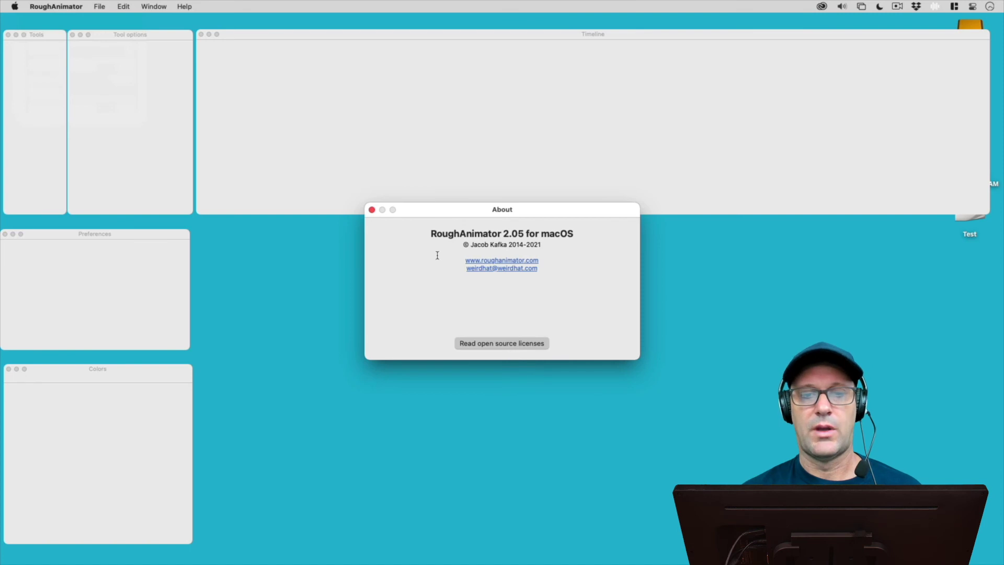
{"action": "left_click", "coordinate": [371, 209]}
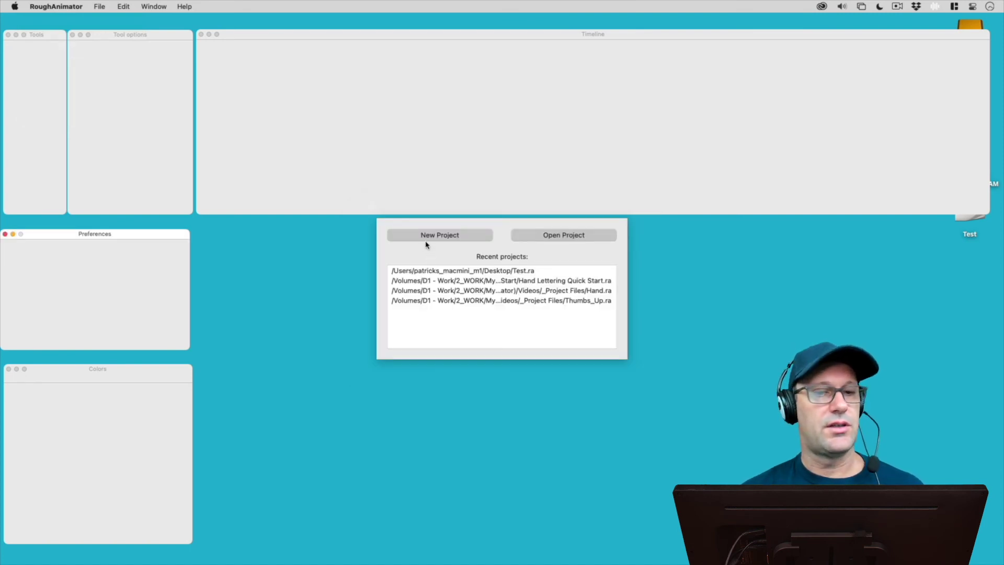
{"action": "left_click", "coordinate": [416, 239]}
{"action": "left_click", "coordinate": [536, 328]}
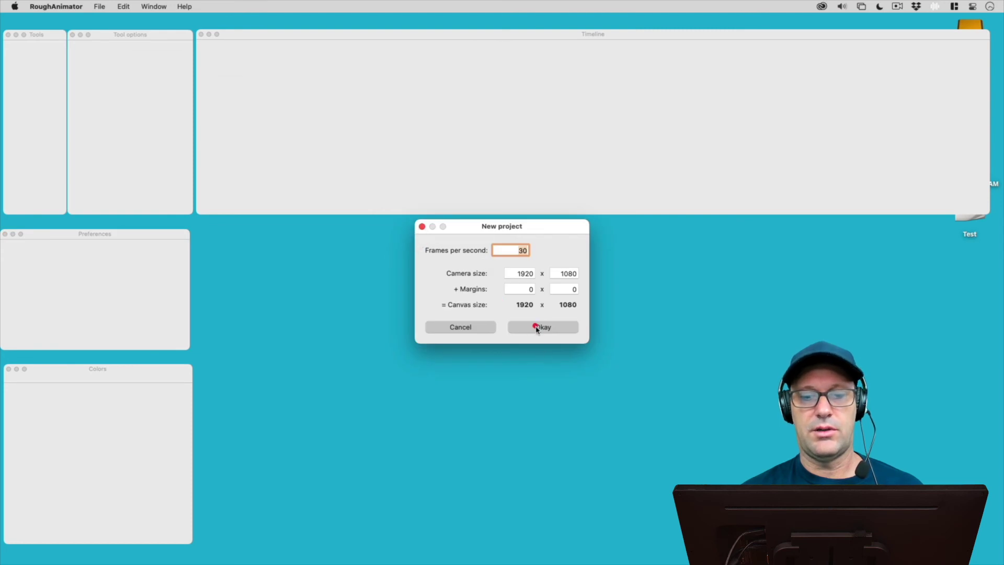
Choose About again to crash the app and send the report with comment 'Crashes when checking the version number.'.
{"action": "left_click", "coordinate": [71, 7]}
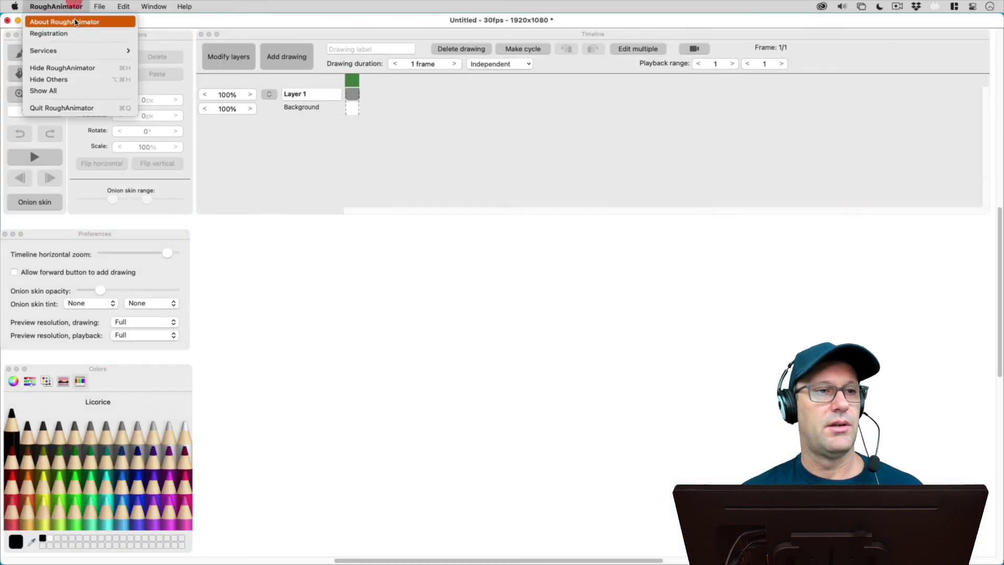
{"action": "left_click", "coordinate": [74, 23]}
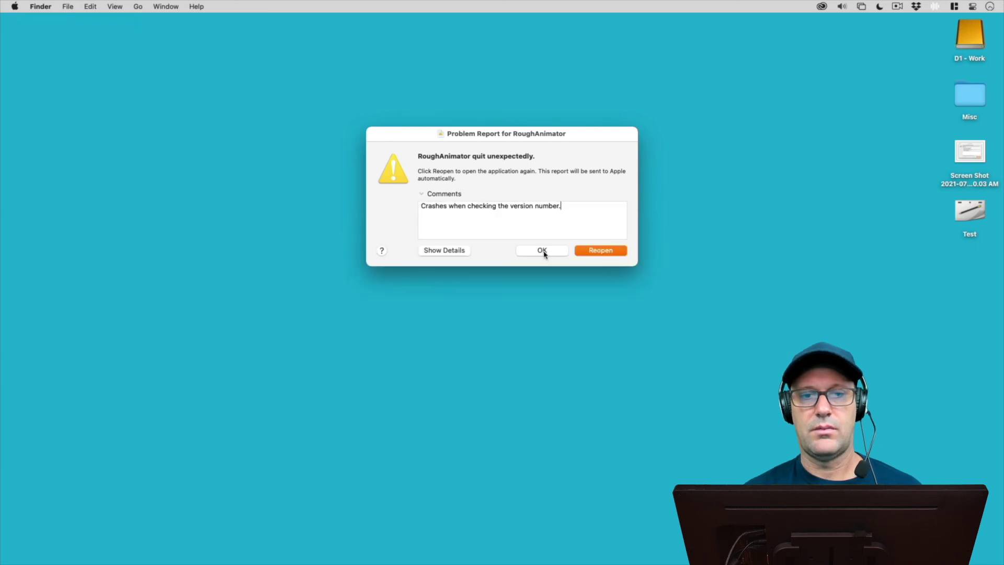
{"action": "left_click", "coordinate": [542, 252]}
Relaunch RoughAnimator, create a new project, and view then close the About information.
{"action": "mouse_move", "coordinate": [497, 549]}
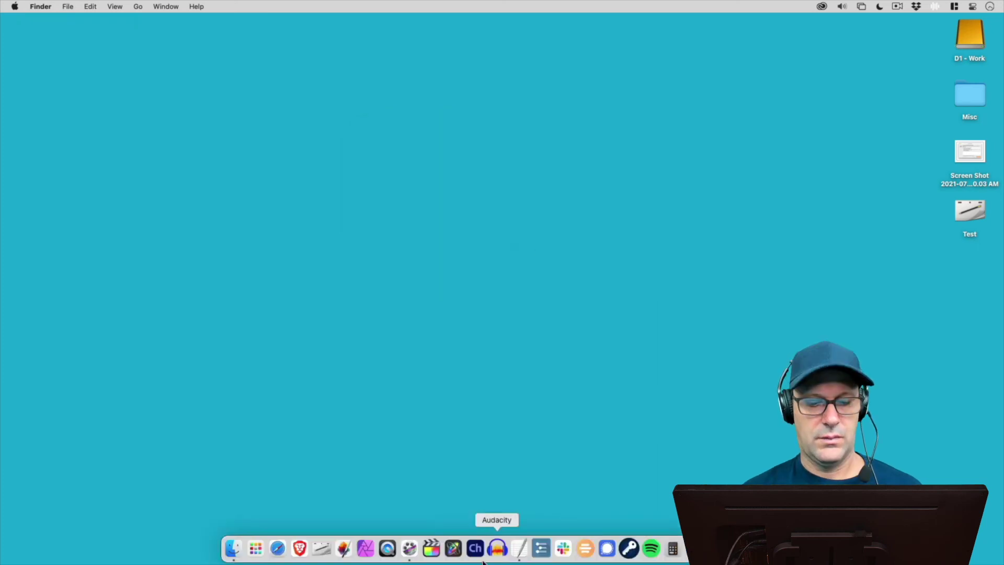
{"action": "left_click", "coordinate": [321, 549]}
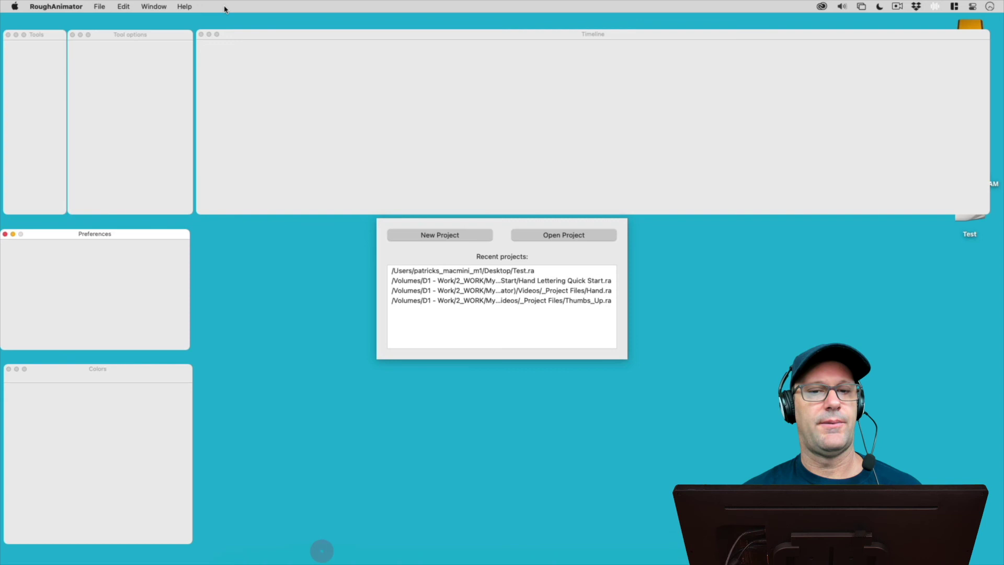
{"action": "left_click", "coordinate": [454, 235]}
{"action": "left_click", "coordinate": [539, 326]}
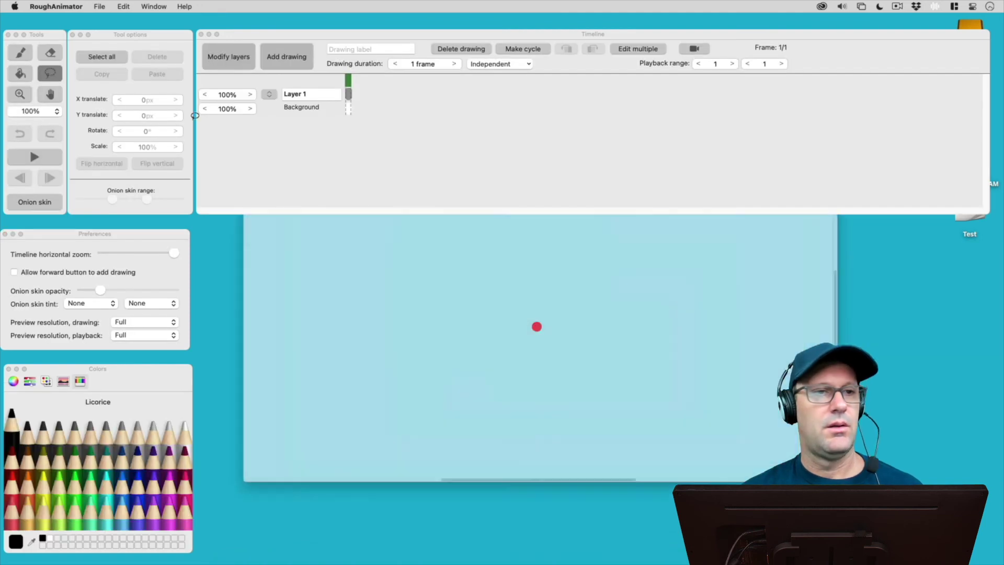
{"action": "left_click", "coordinate": [77, 7]}
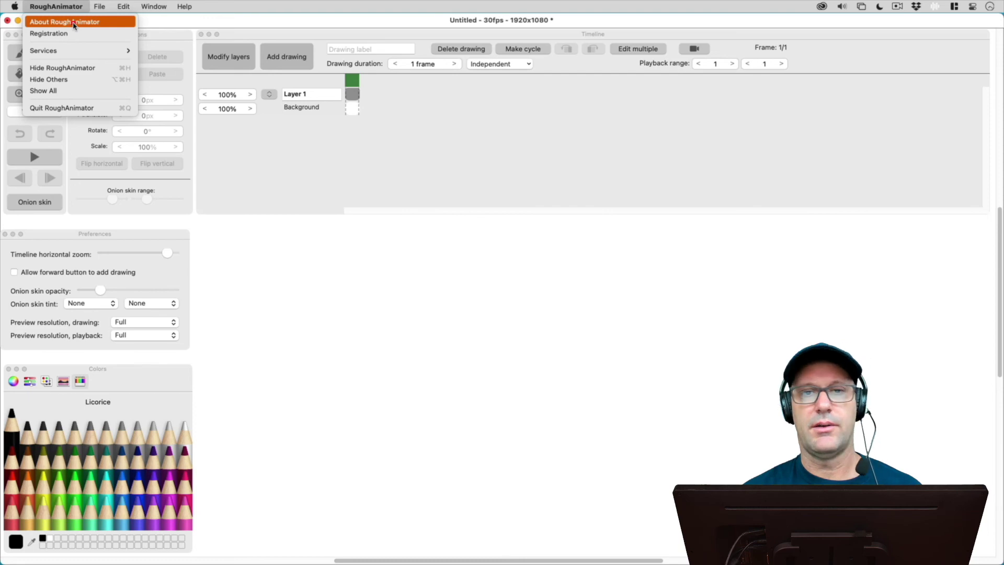
{"action": "left_click", "coordinate": [73, 23]}
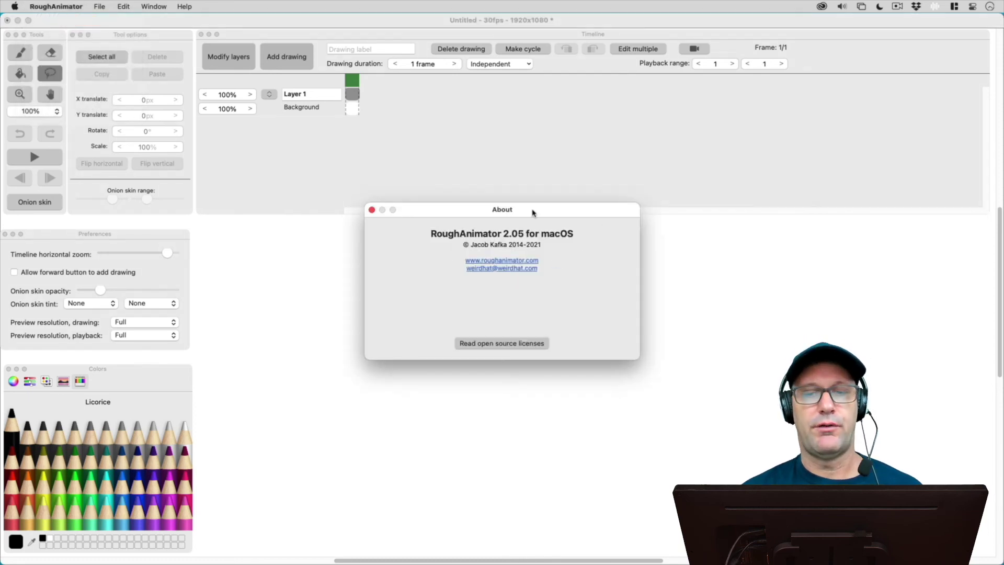
{"action": "left_click", "coordinate": [372, 210]}
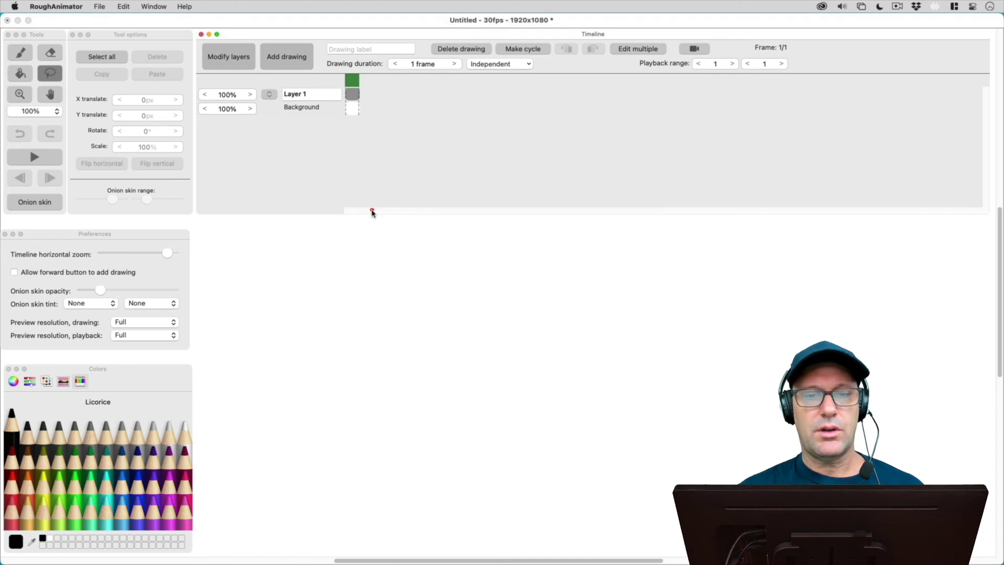
Choose About again to crash the app, dismiss the report, and relaunch RoughAnimator.
{"action": "left_click", "coordinate": [47, 8]}
{"action": "left_click", "coordinate": [45, 22]}
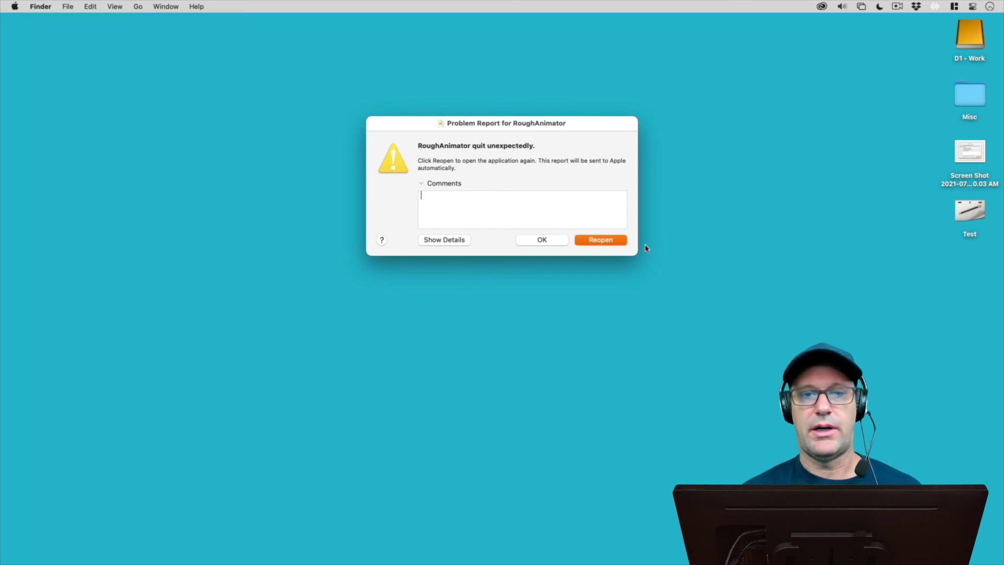
{"action": "left_click", "coordinate": [541, 240]}
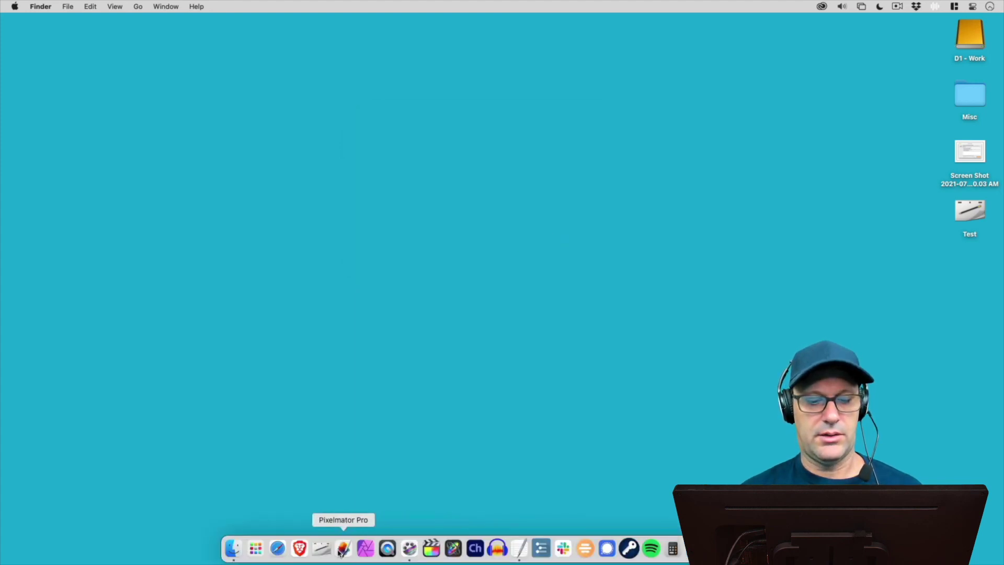
{"action": "left_click", "coordinate": [329, 549]}
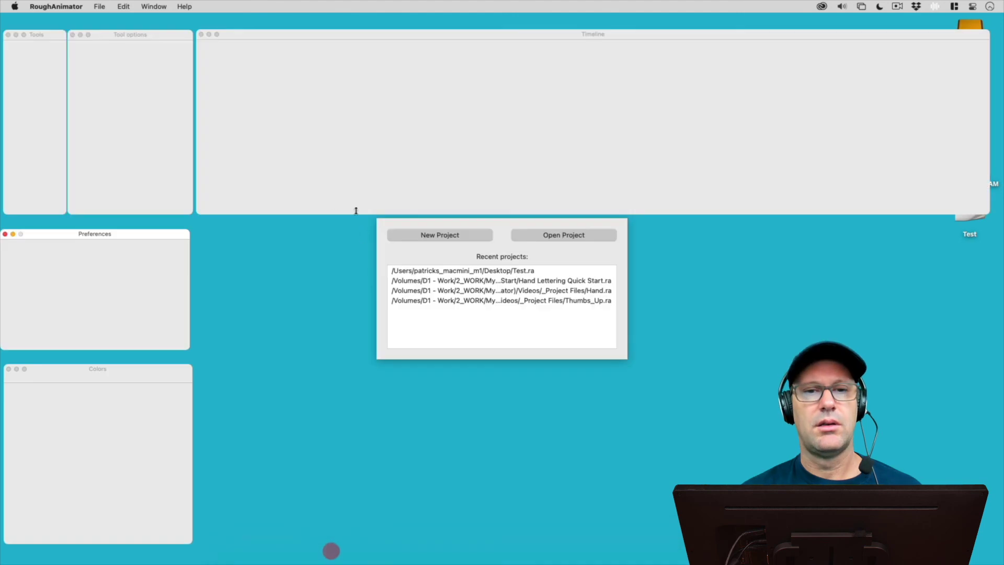
Create a new 30fps 1920x1080 project, shift the canvas view, and clear a stray selection.
{"action": "left_click", "coordinate": [434, 235]}
{"action": "left_click", "coordinate": [531, 327]}
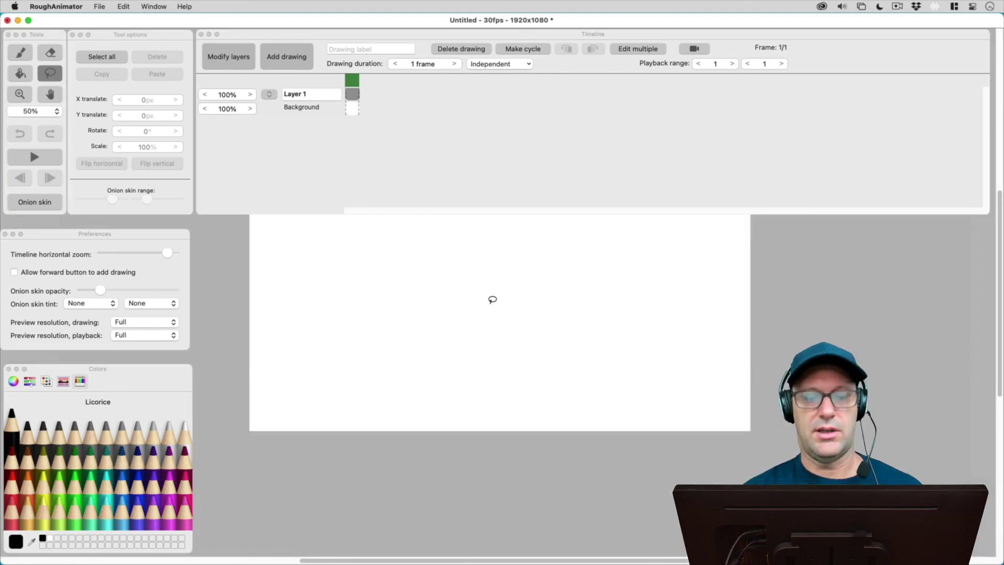
{"action": "key", "text": "space"}
{"action": "key", "text": "space"}
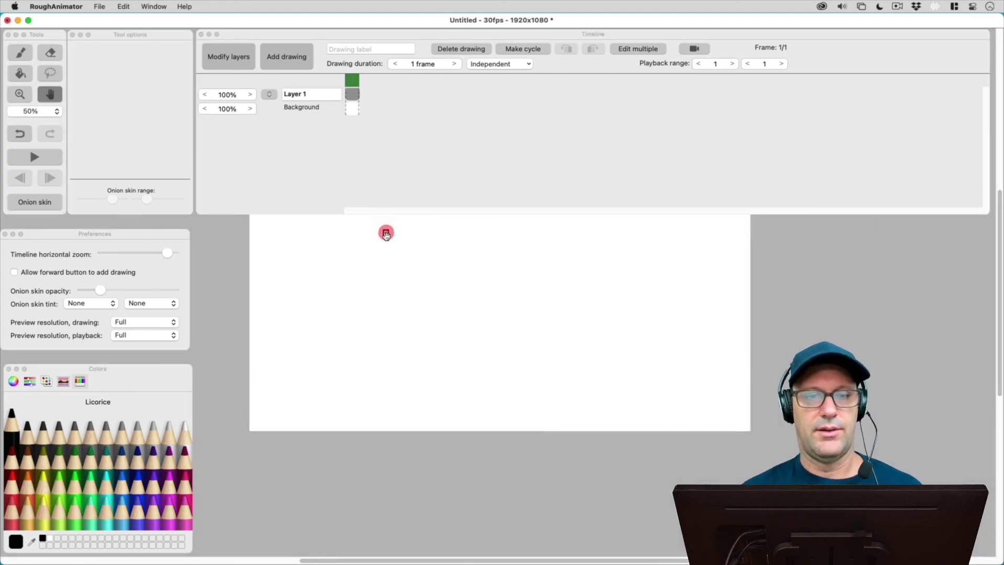
{"action": "mouse_move", "coordinate": [386, 231]}
{"action": "left_mouse_down"}
{"action": "mouse_move", "coordinate": [389, 319]}
{"action": "mouse_move", "coordinate": [384, 286]}
{"action": "left_mouse_up"}
{"action": "key", "text": "l"}
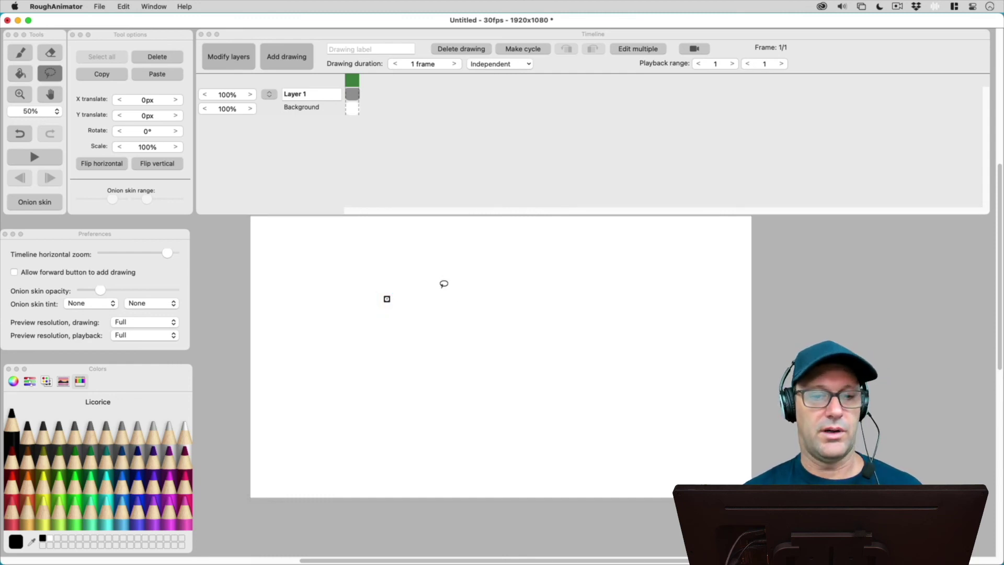
{"action": "left_click", "coordinate": [439, 284]}
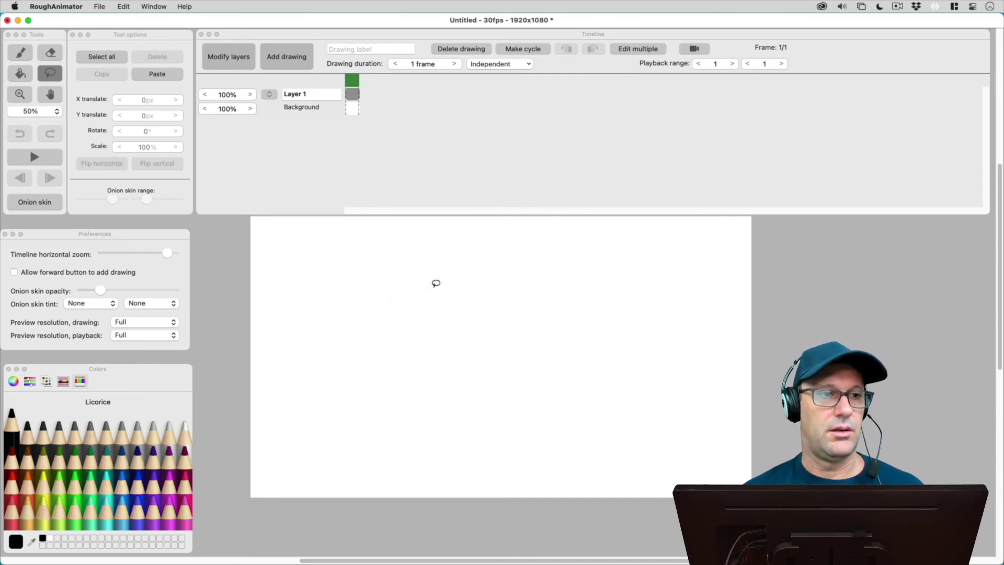
With the brush, undo a test stroke and hand-write '2.05v' in black on the canvas.
{"action": "key", "text": "b"}
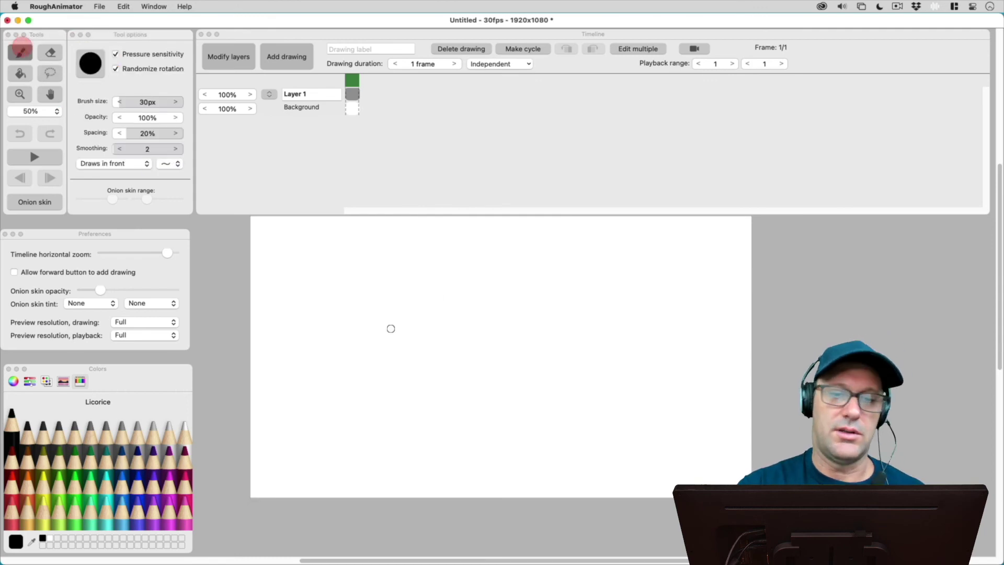
{"action": "mouse_move", "coordinate": [323, 363]}
{"action": "left_mouse_down"}
{"action": "mouse_move", "coordinate": [671, 316]}
{"action": "mouse_move", "coordinate": [649, 284]}
{"action": "left_mouse_up"}
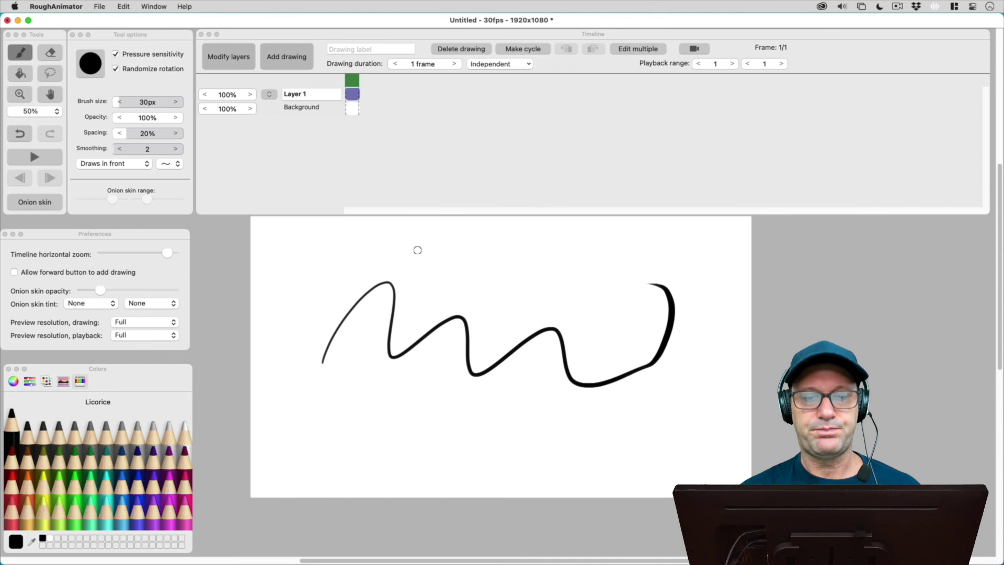
{"action": "key", "text": "super+z"}
{"action": "mouse_move", "coordinate": [312, 316]}
{"action": "left_mouse_down"}
{"action": "mouse_move", "coordinate": [345, 263]}
{"action": "mouse_move", "coordinate": [388, 410]}
{"action": "left_mouse_up"}
{"action": "left_click", "coordinate": [403, 402]}
{"action": "mouse_move", "coordinate": [443, 255]}
{"action": "left_mouse_down"}
{"action": "mouse_move", "coordinate": [473, 382]}
{"action": "mouse_move", "coordinate": [446, 253]}
{"action": "mouse_move", "coordinate": [515, 236]}
{"action": "left_mouse_up"}
{"action": "mouse_move", "coordinate": [486, 250]}
{"action": "left_mouse_down"}
{"action": "mouse_move", "coordinate": [546, 301]}
{"action": "mouse_move", "coordinate": [501, 385]}
{"action": "left_mouse_up"}
{"action": "left_click_drag", "start_coordinate": [575, 328], "coordinate": [619, 286]}
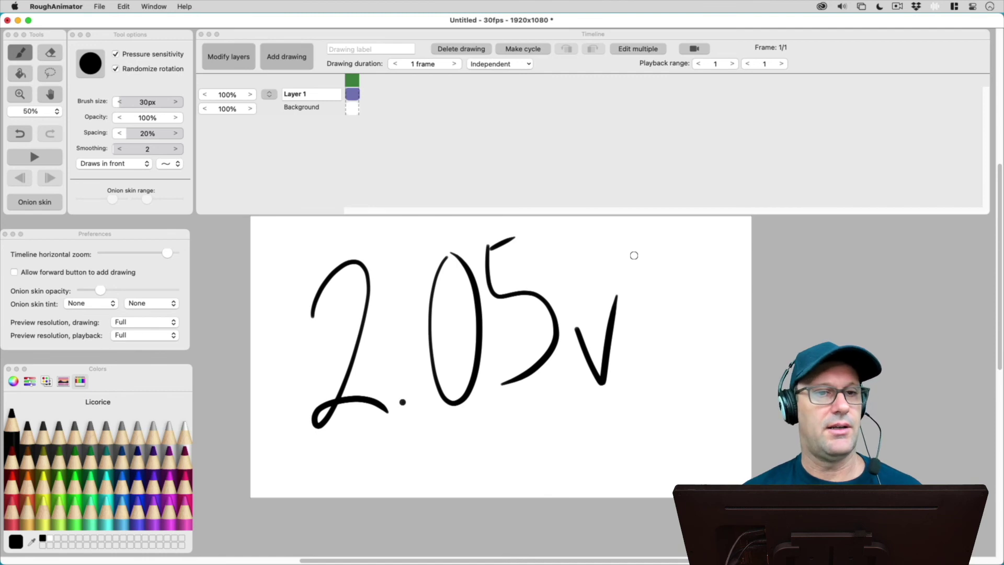
{"action": "left_click", "coordinate": [72, 7]}
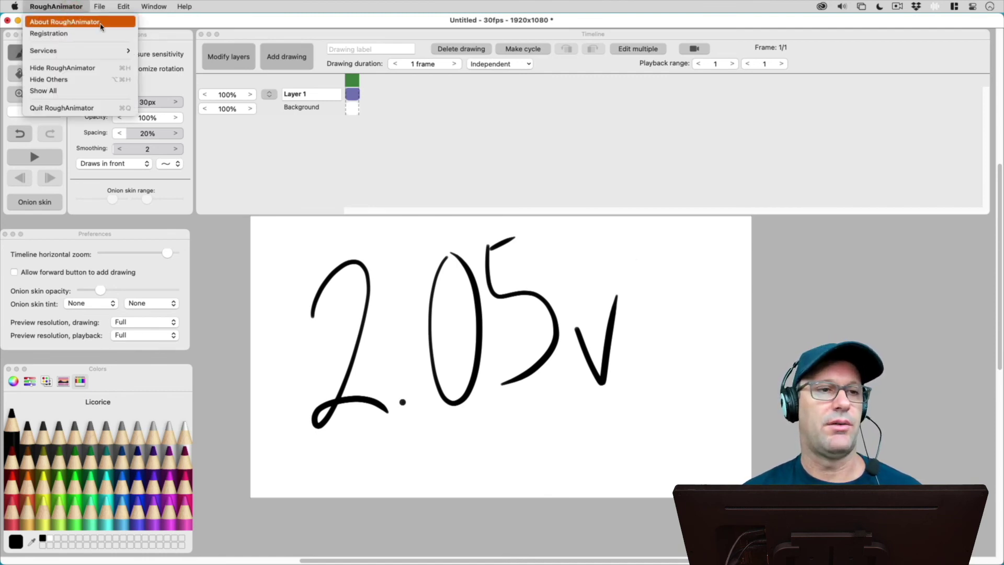
{"action": "left_click", "coordinate": [77, 7]}
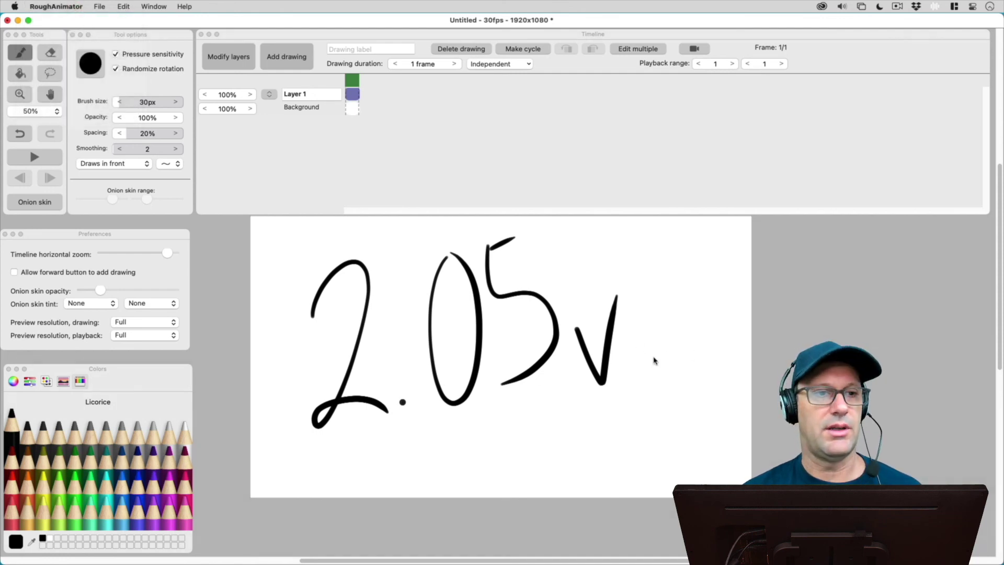